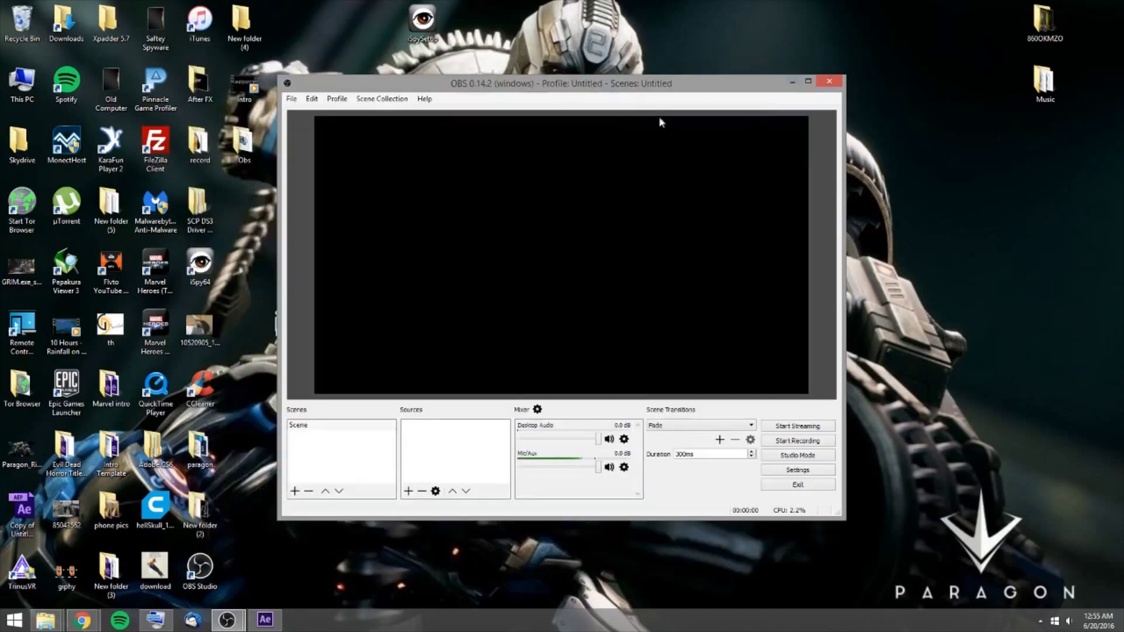
# - Move the empty OBS Studio window slightly higher on the desktop
pyautogui.moveTo(667, 87)
pyautogui.mouseDown()
pyautogui.moveTo(612, 52)
pyautogui.moveTo(674, 73)
pyautogui.moveTo(663, 69)
pyautogui.mouseUp()
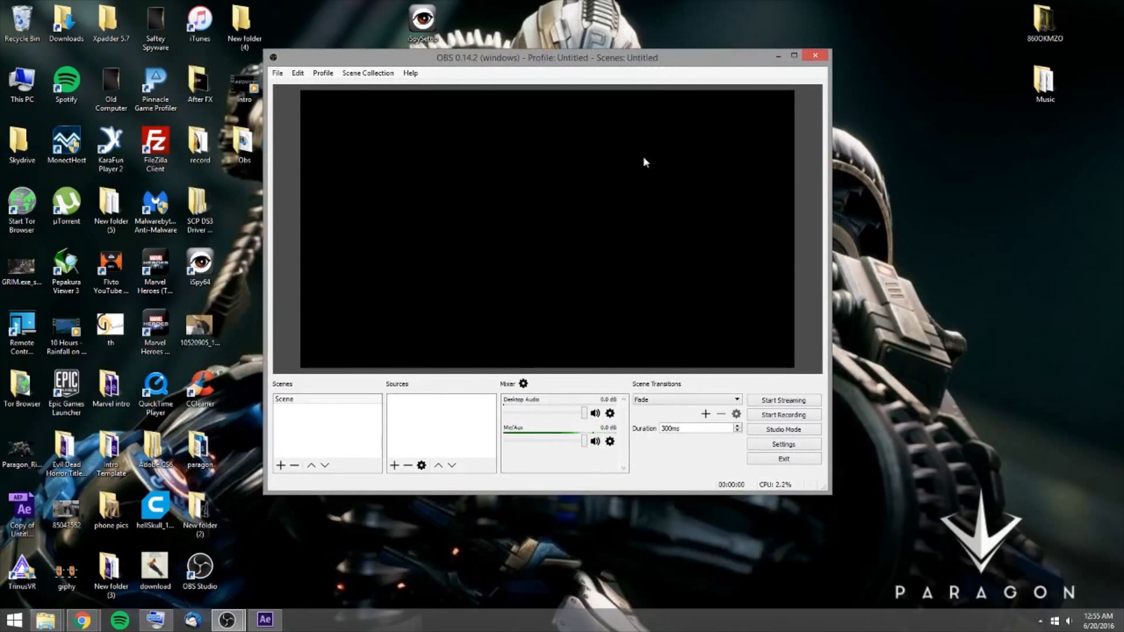
# - Point the stream at Twitch's US East: New York, NY server and save the Stream settings
pyautogui.click(800, 445)
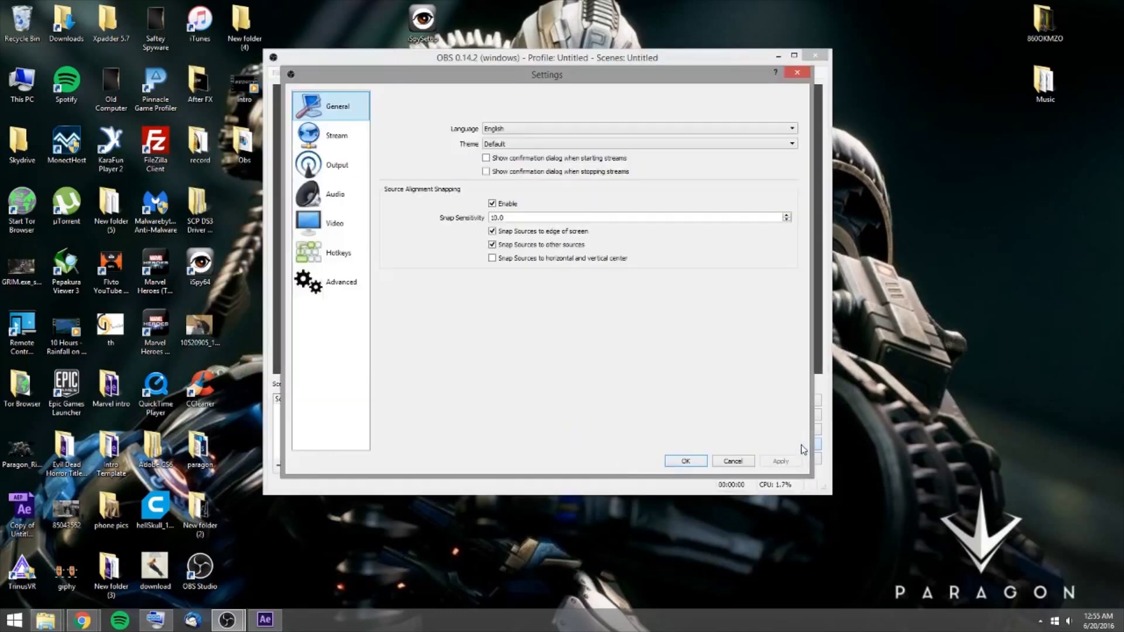
pyautogui.click(326, 142)
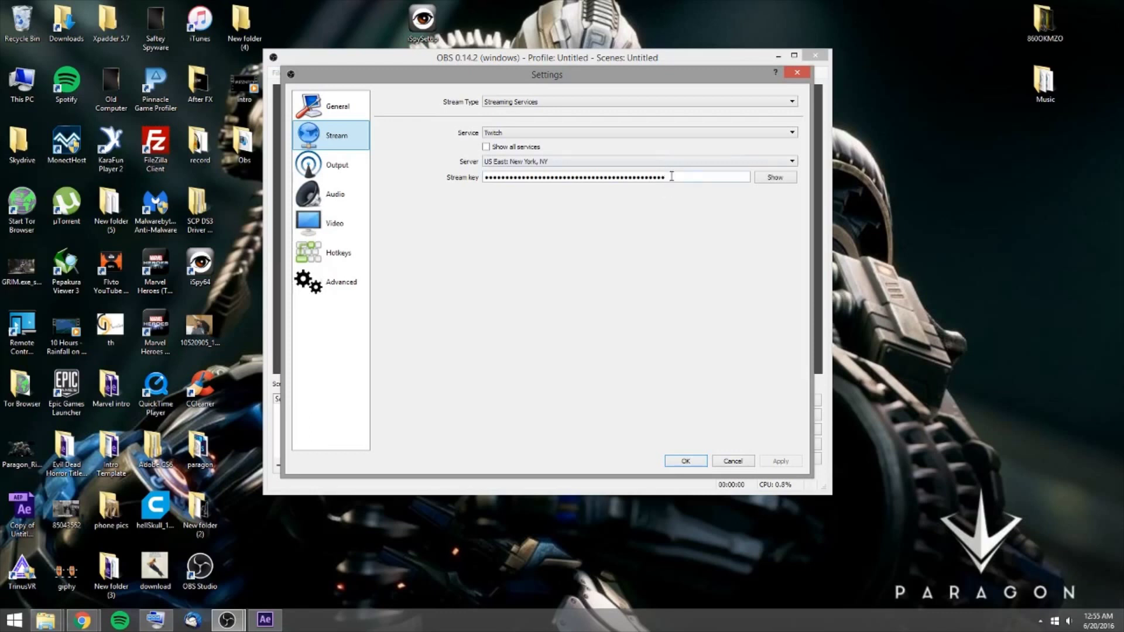
pyautogui.click(596, 164)
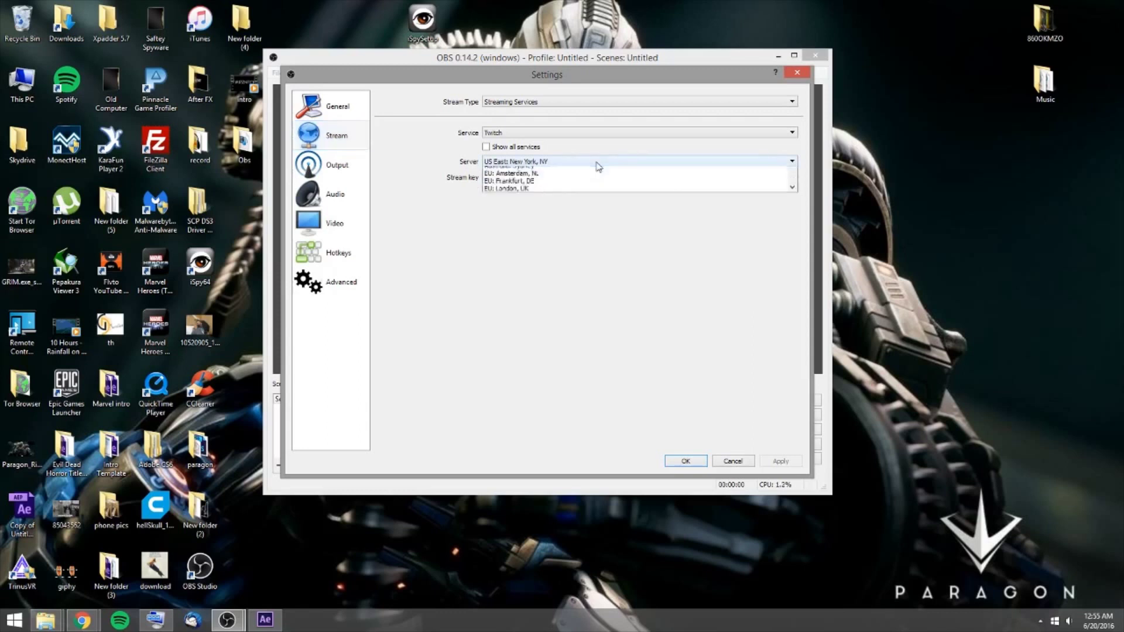
pyautogui.click(598, 166)
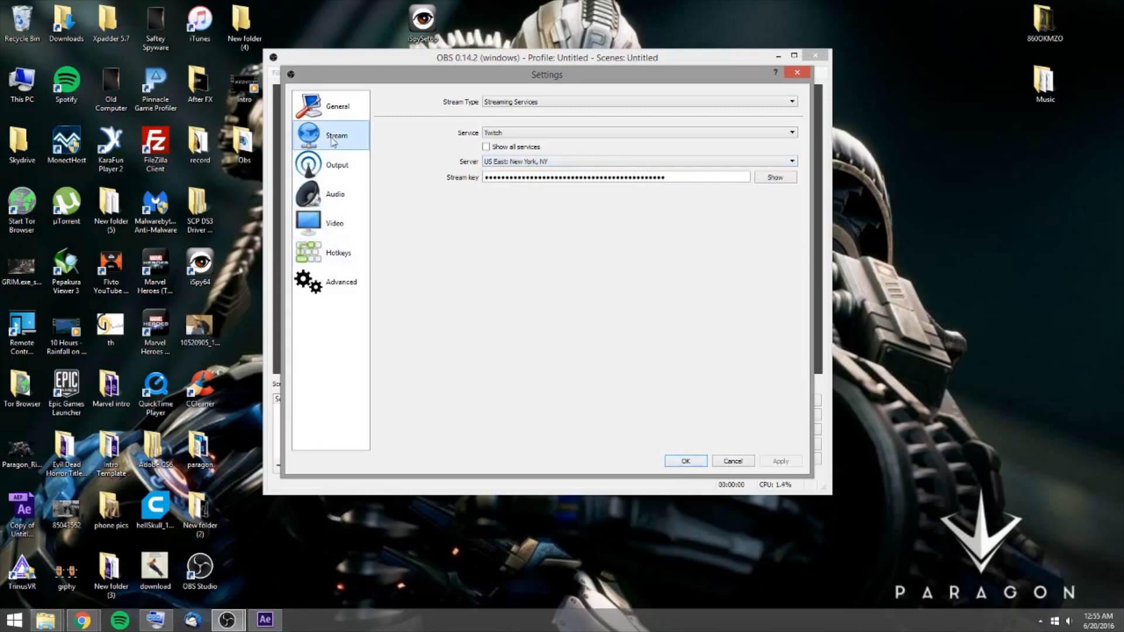
pyautogui.click(685, 462)
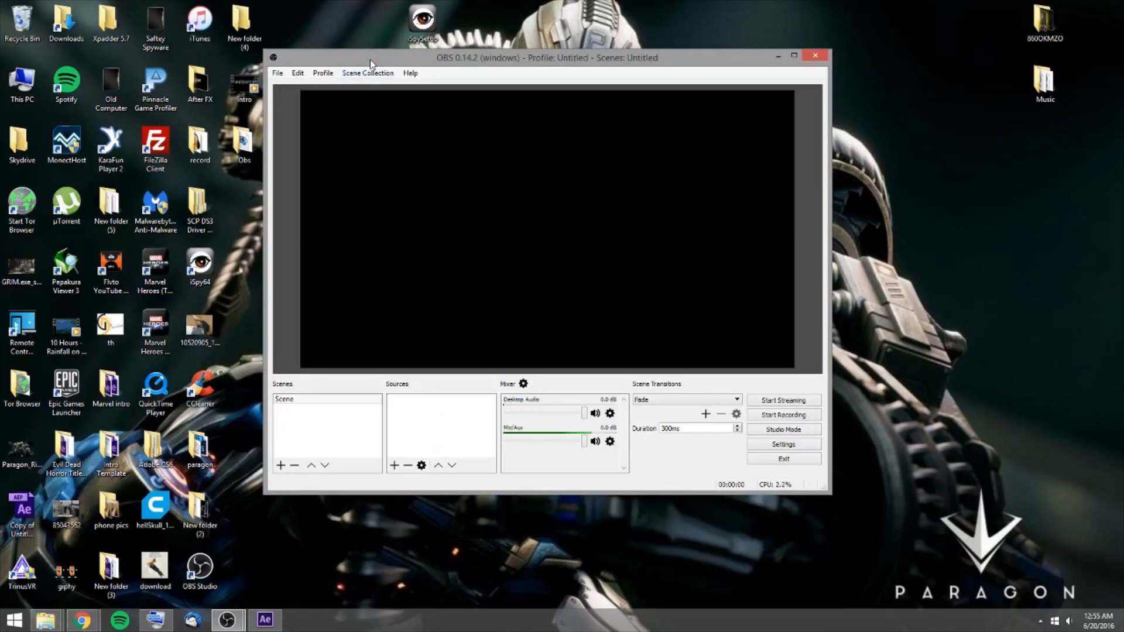
# - Move the OBS window aside and launch Marvel Heroes 2016 from its desktop launcher
pyautogui.moveTo(374, 61)
pyautogui.mouseDown()
pyautogui.moveTo(508, 65)
pyautogui.moveTo(404, 81)
pyautogui.moveTo(381, 66)
pyautogui.mouseUp()
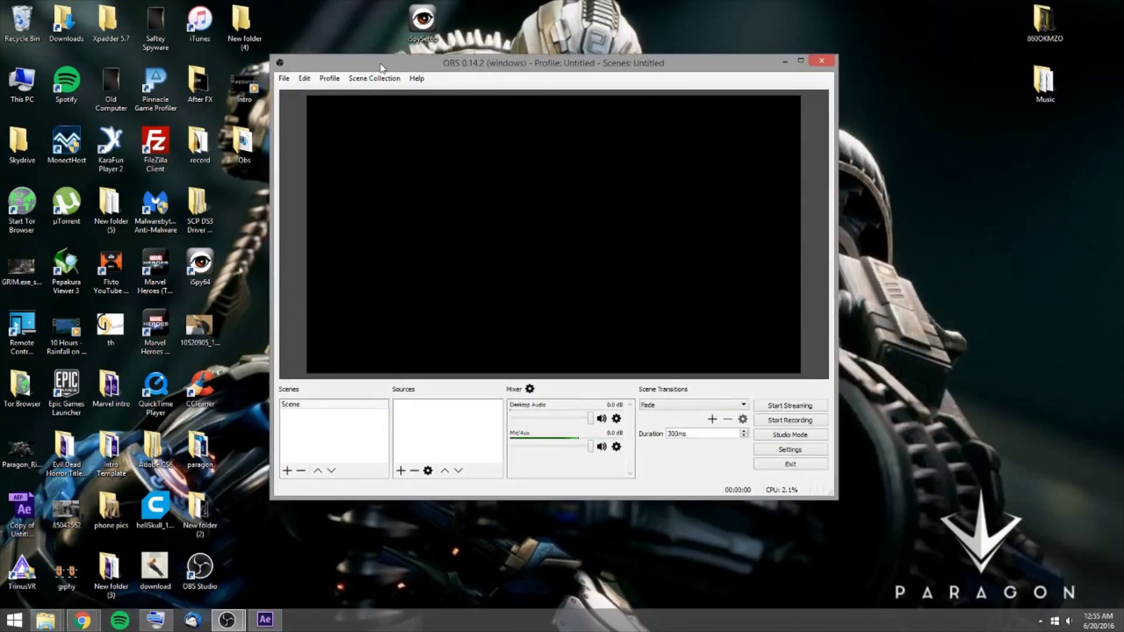
pyautogui.click(156, 332)
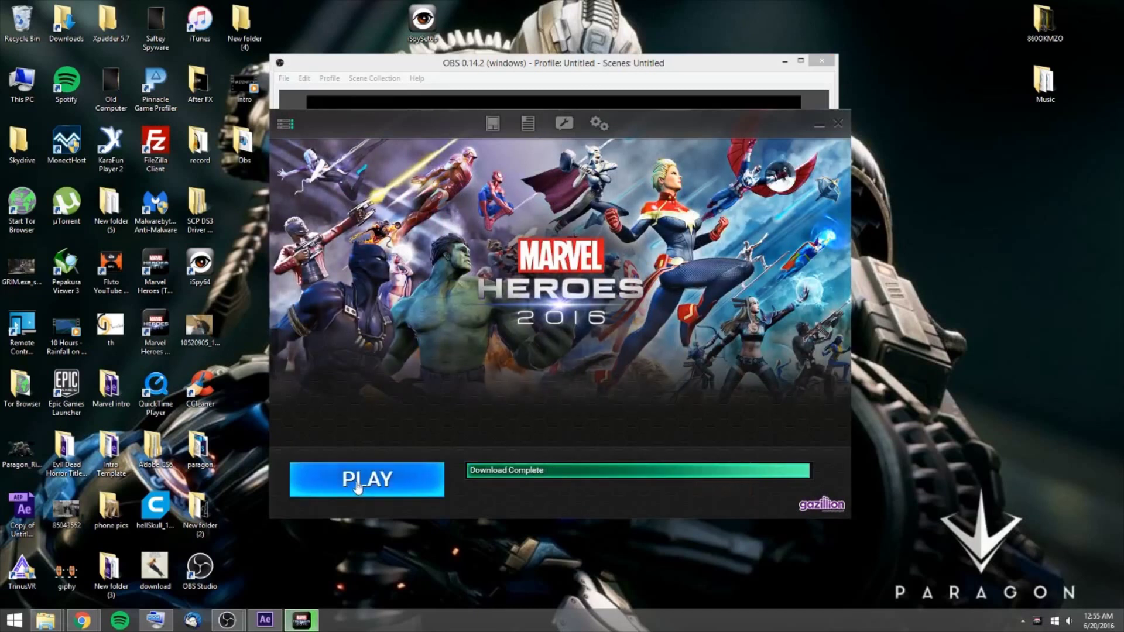
pyautogui.click(355, 486)
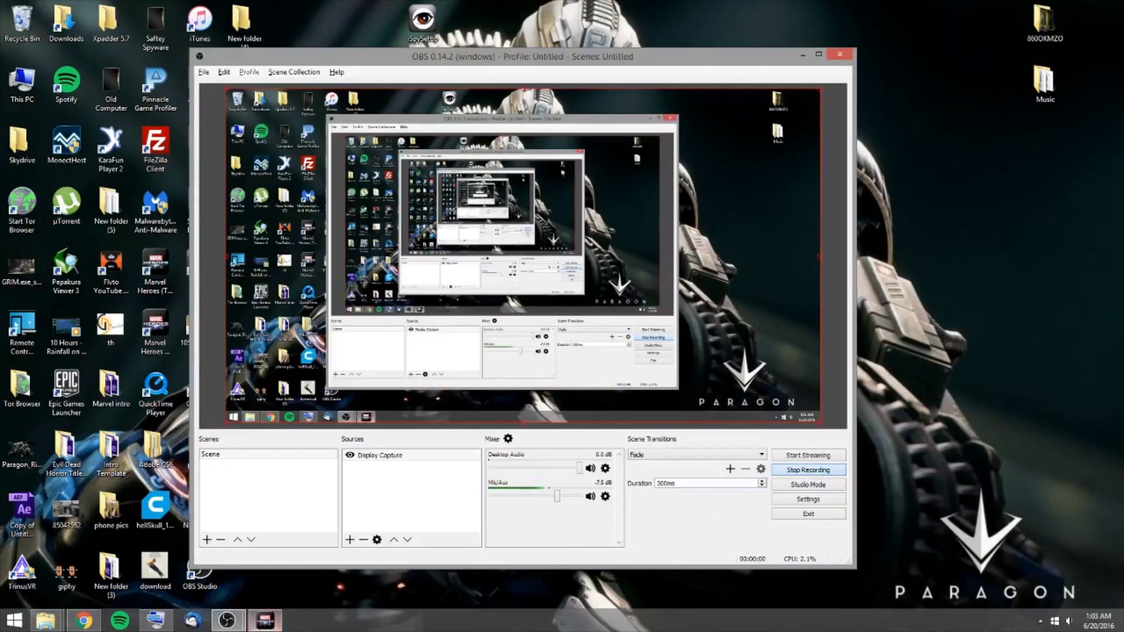
# - Bring the OBS window forward, delete its Game Capture source, and open the add-source list
pyautogui.moveTo(227, 620)
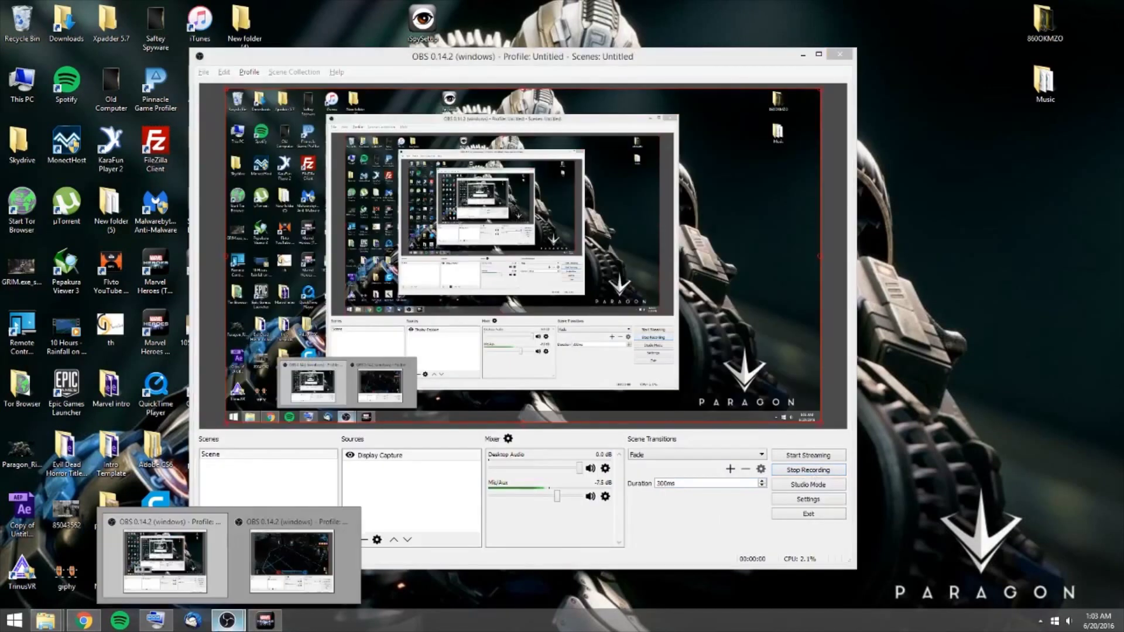
pyautogui.click(287, 579)
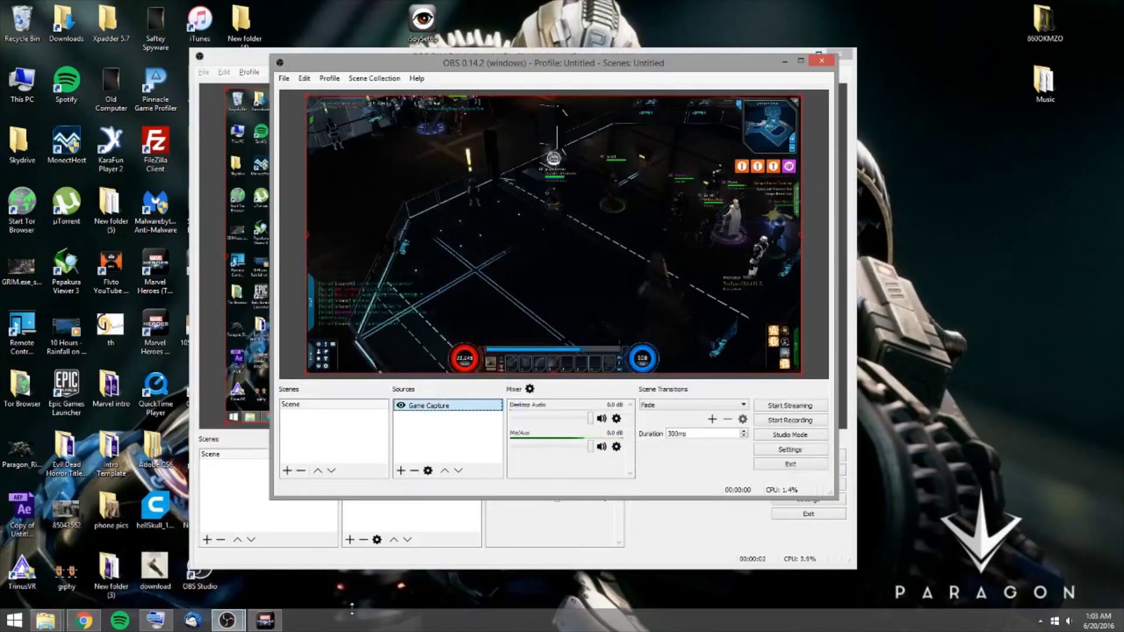
pyautogui.press('alt')
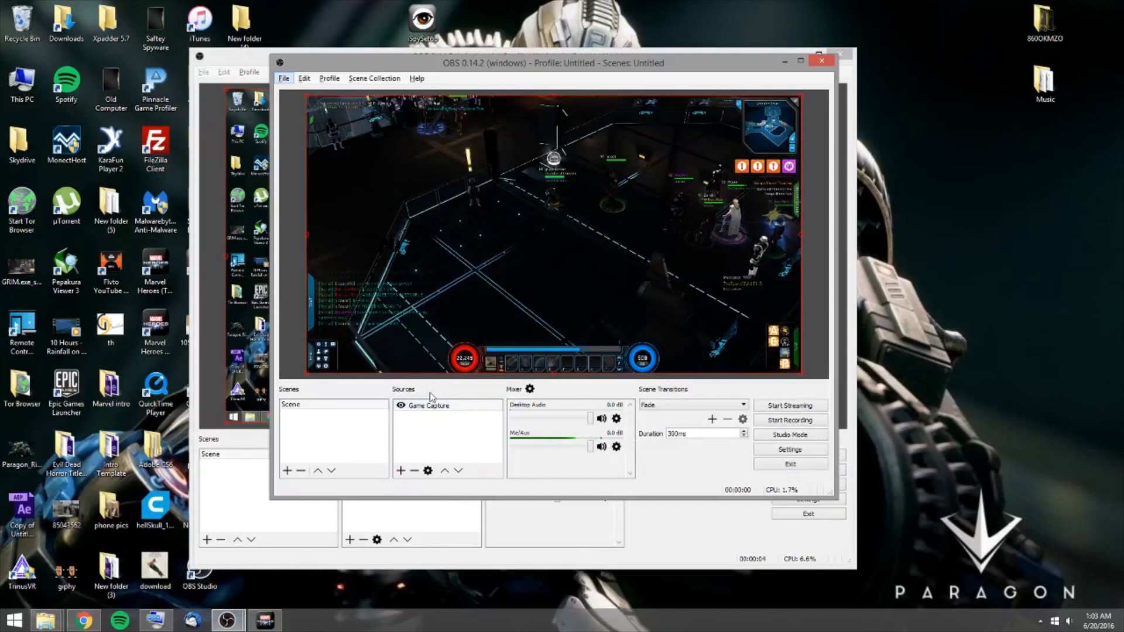
pyautogui.rightClick(422, 410)
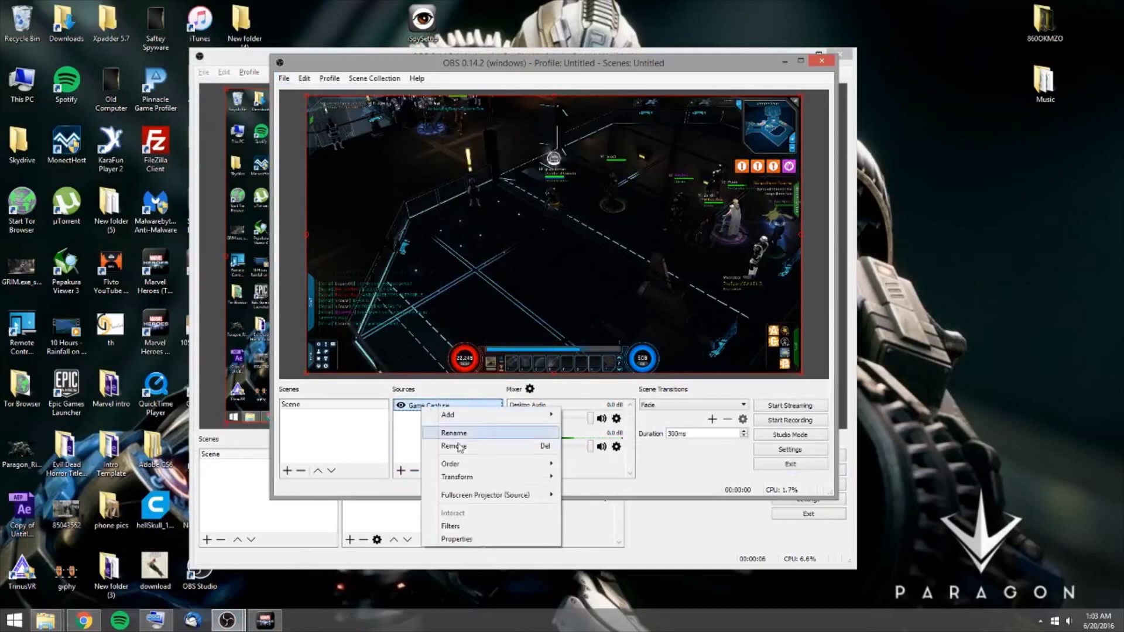
pyautogui.click(463, 447)
pyautogui.click(576, 298)
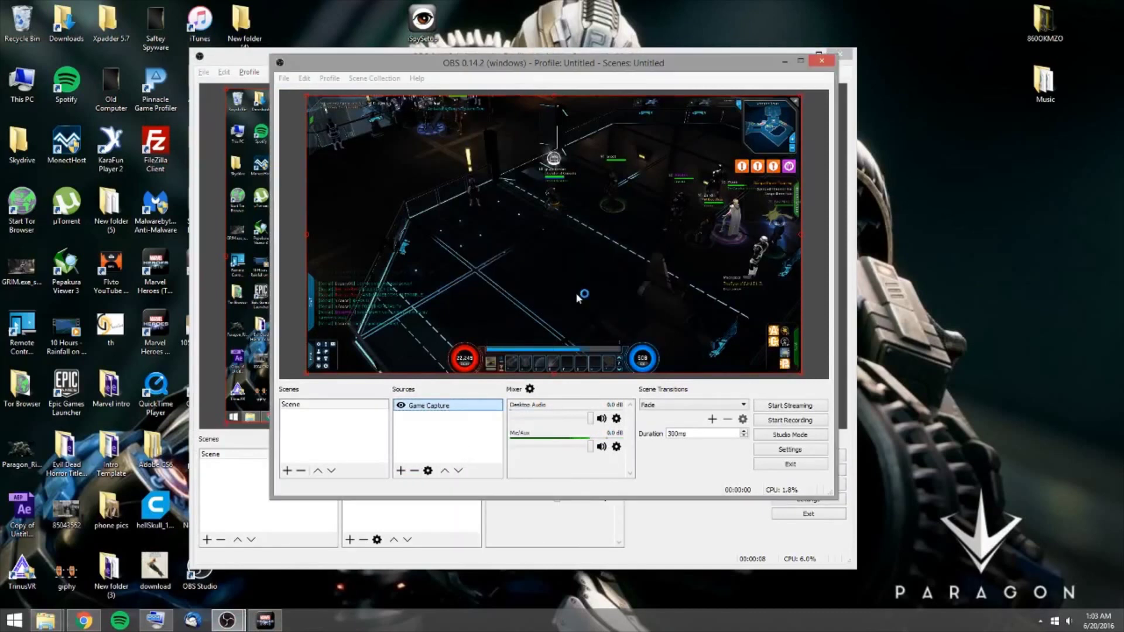
pyautogui.click(400, 470)
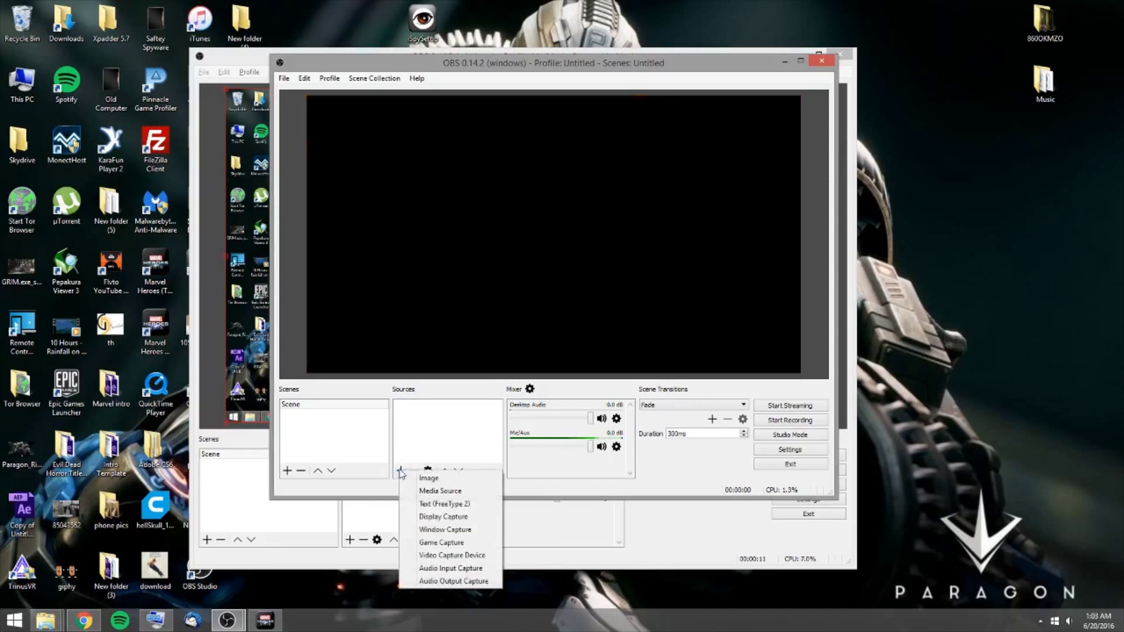
# - Add a Game Capture source that captures only the MarvelHeroes2016.exe window
pyautogui.click(474, 542)
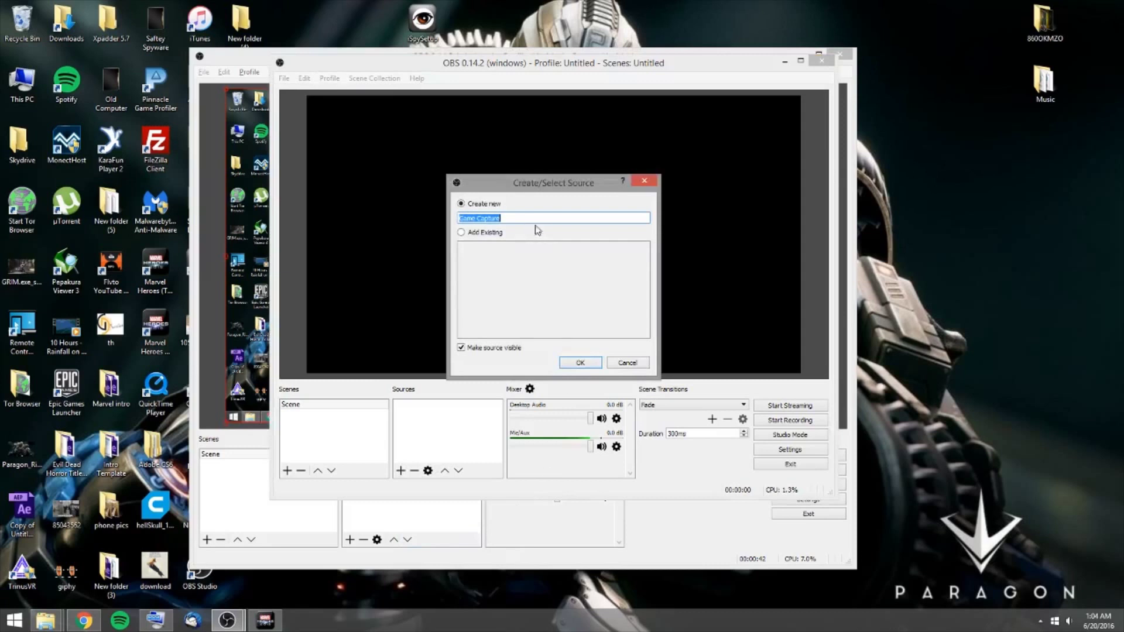
pyautogui.click(595, 365)
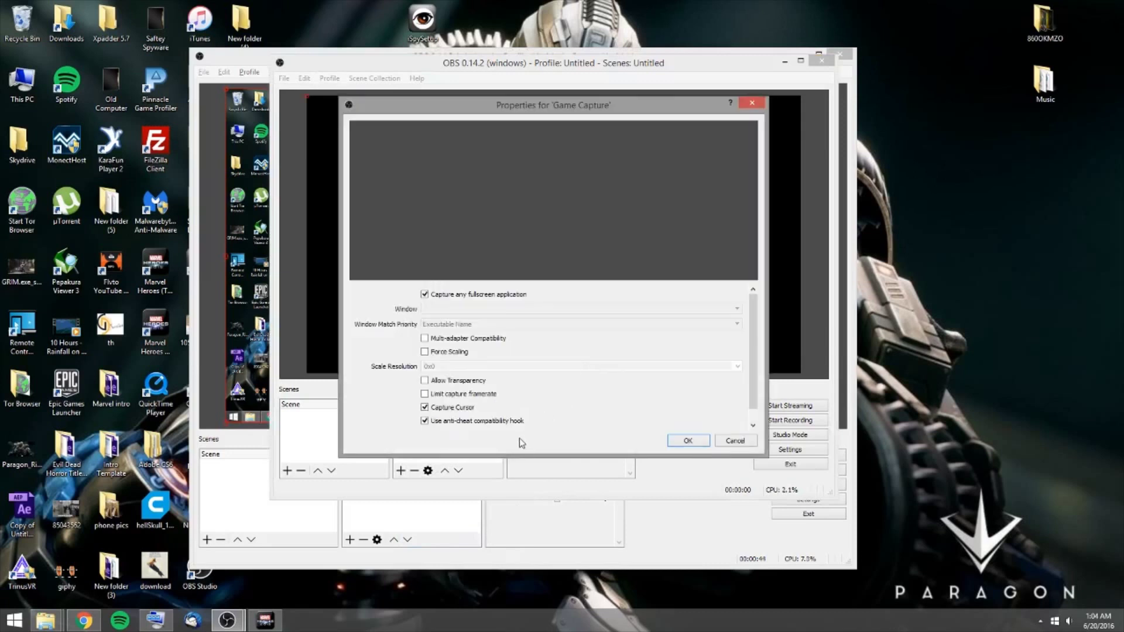
pyautogui.click(428, 295)
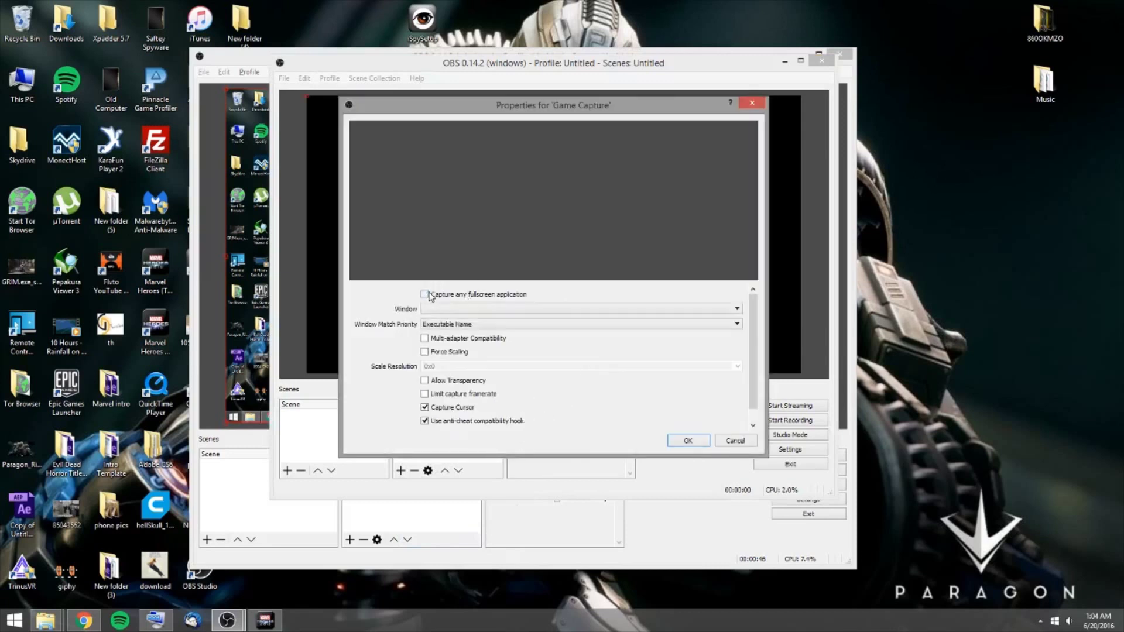
pyautogui.click(465, 311)
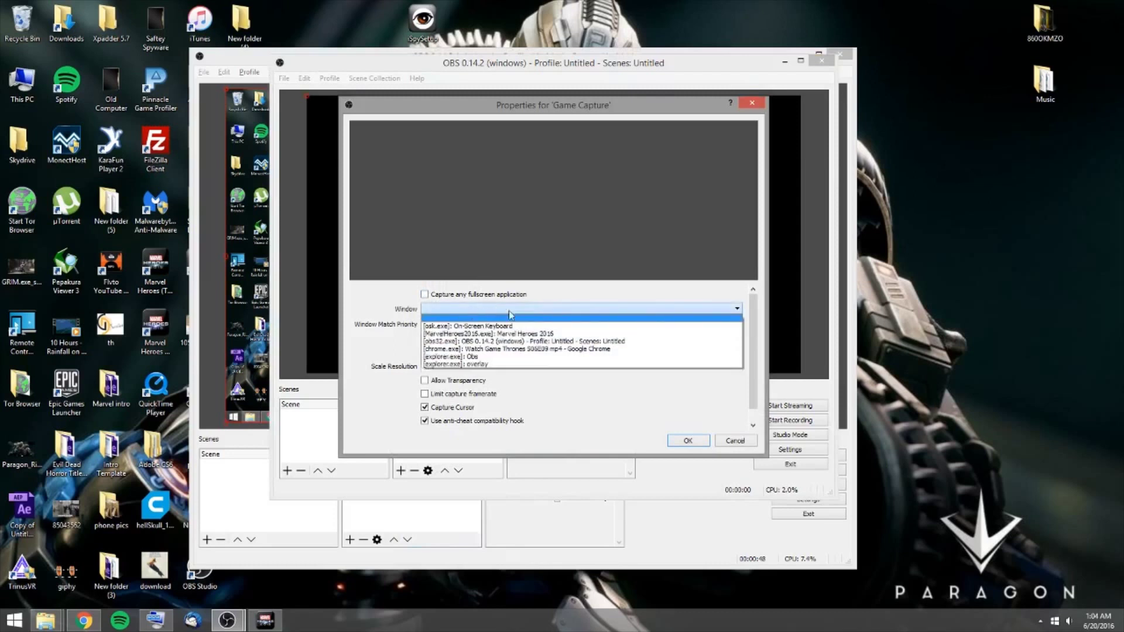
pyautogui.click(560, 335)
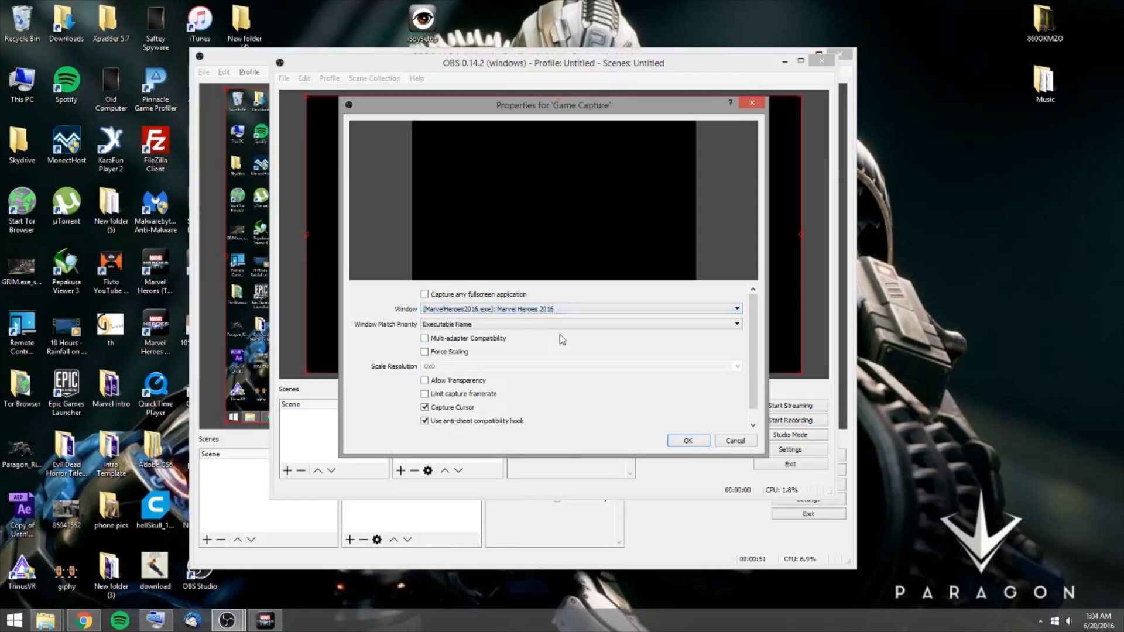
pyautogui.click(688, 442)
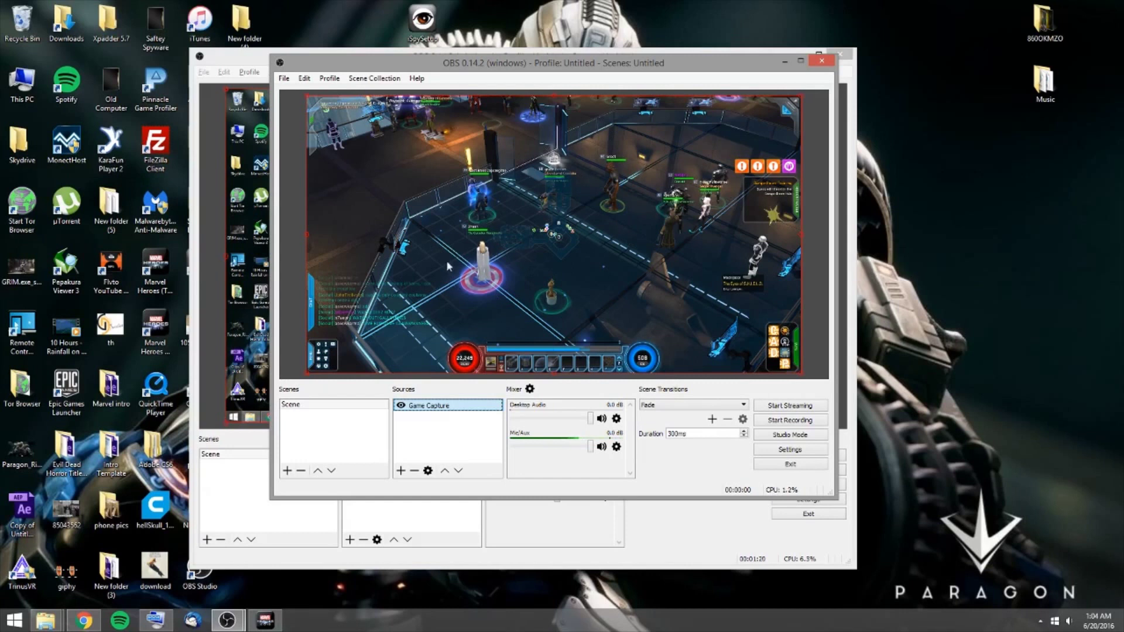
# - Add a new Image source with the default name Image
pyautogui.click(400, 471)
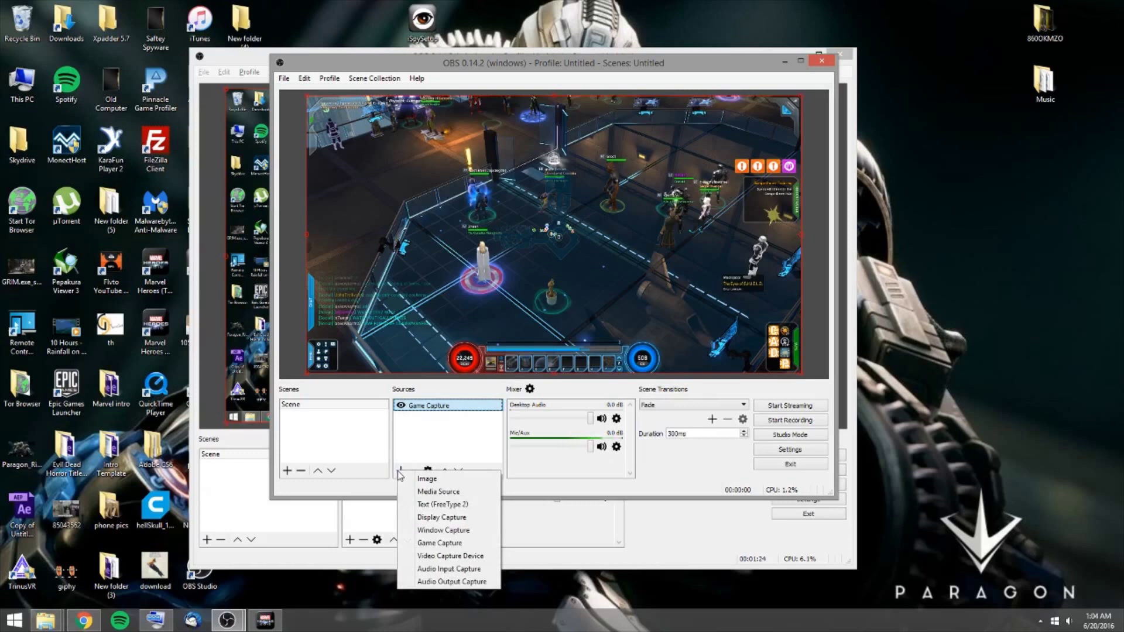
pyautogui.click(427, 479)
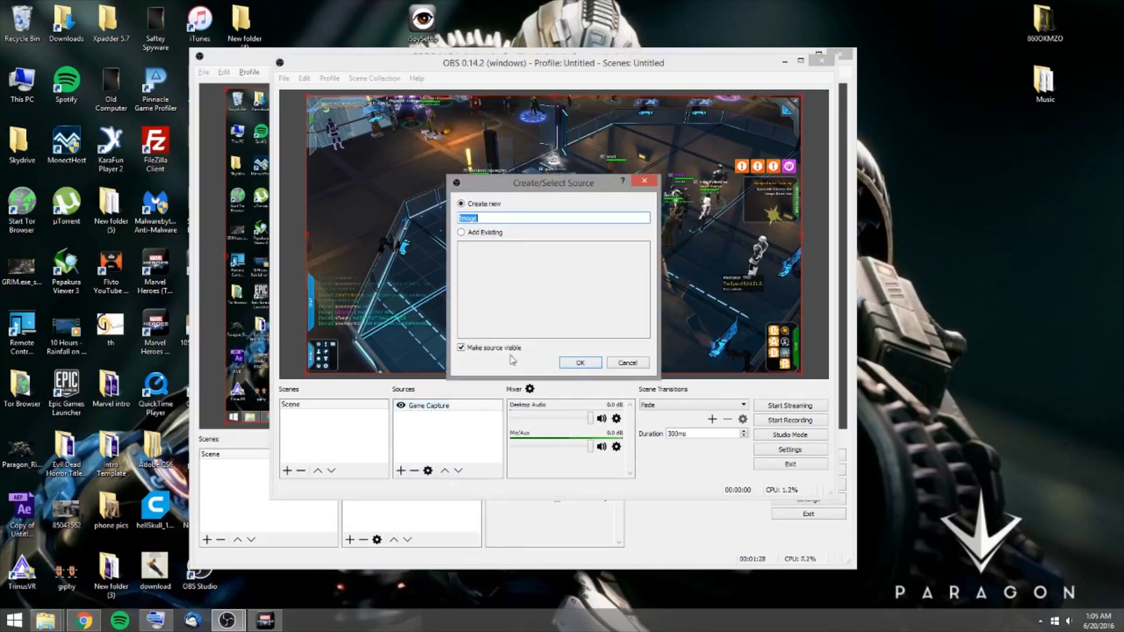
pyautogui.click(579, 363)
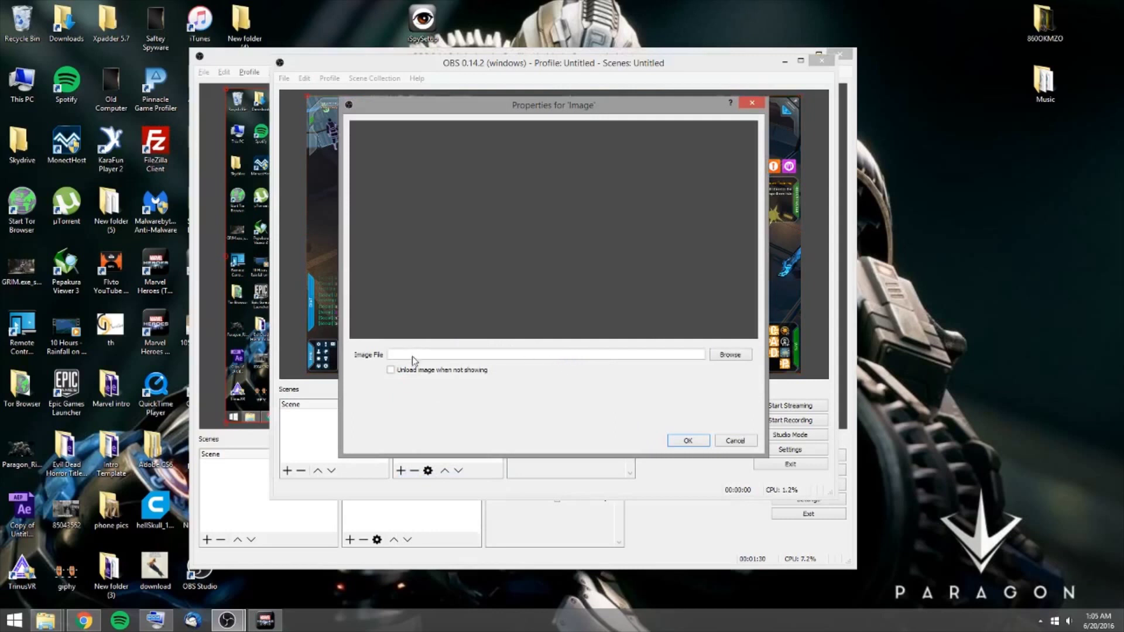
# - Browse from the Desktop through After FX to the overlay folder and load grizzclaw.png
pyautogui.click(730, 355)
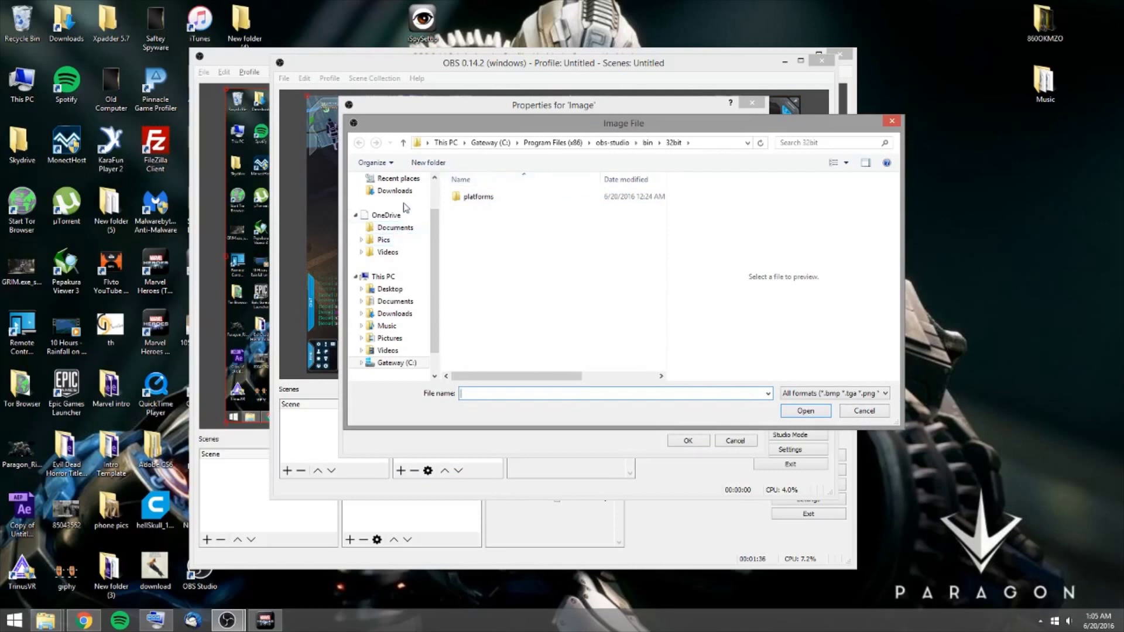
pyautogui.click(381, 289)
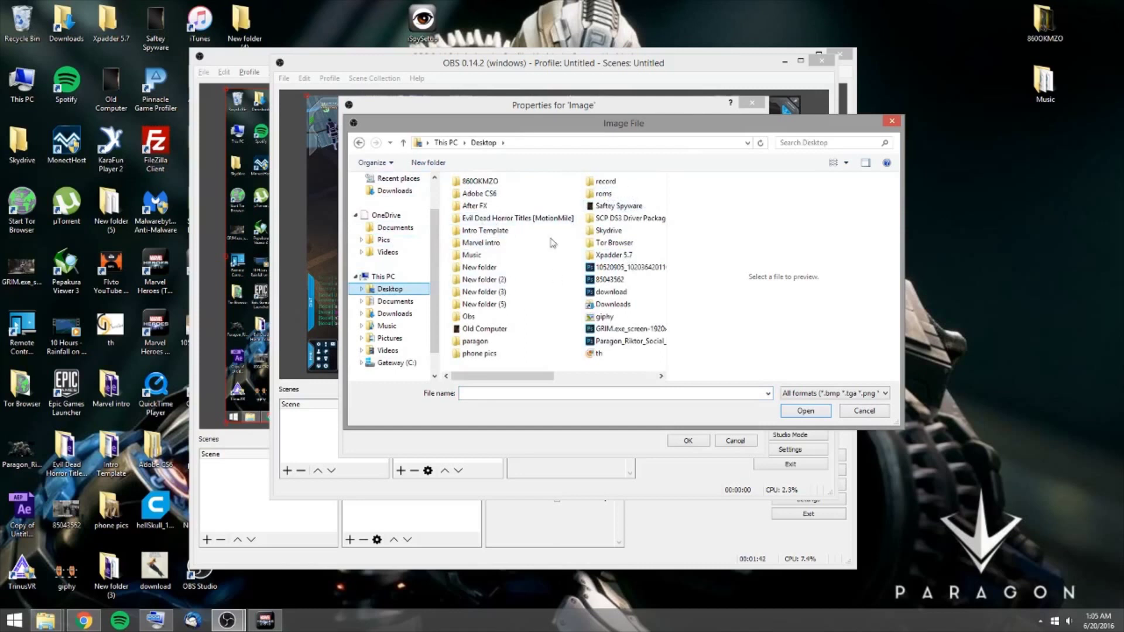
pyautogui.doubleClick(486, 210)
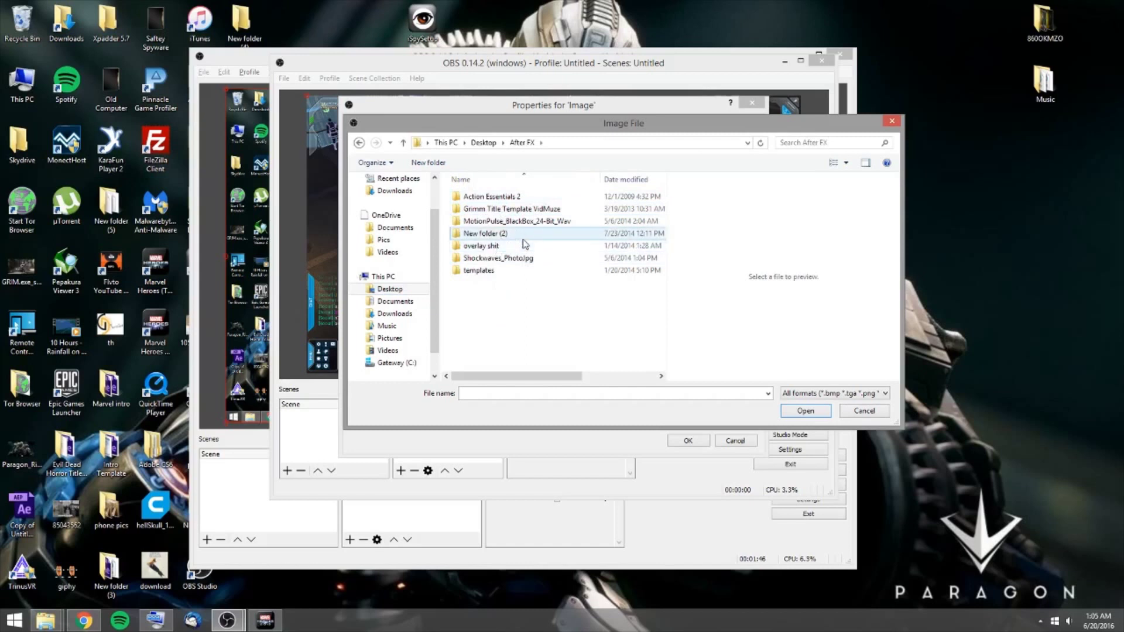
pyautogui.doubleClick(498, 247)
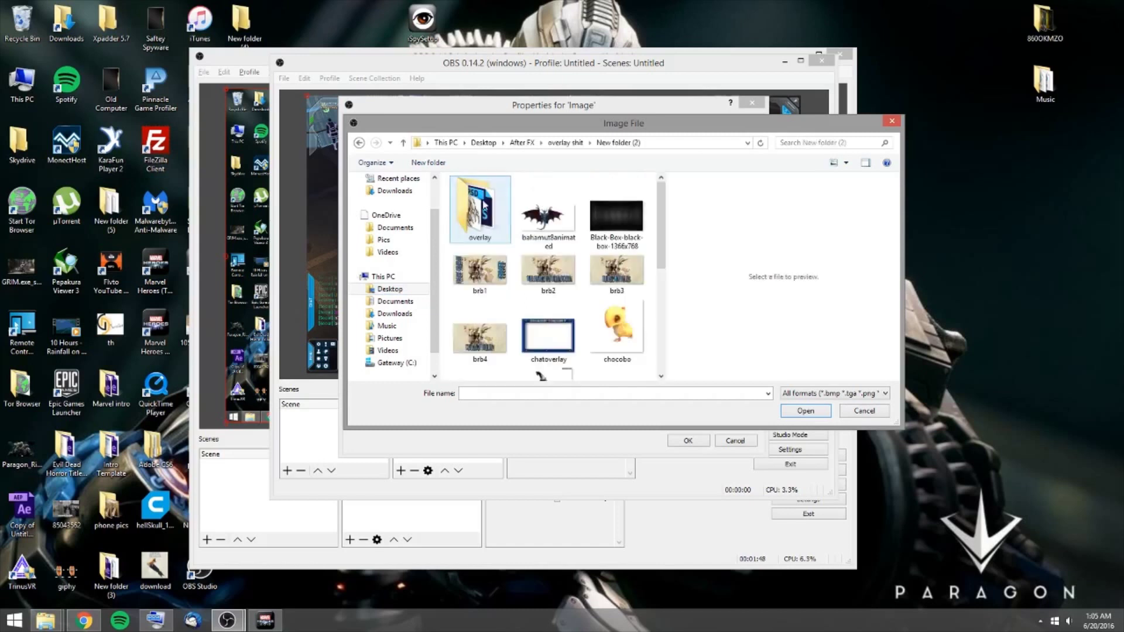
pyautogui.doubleClick(474, 214)
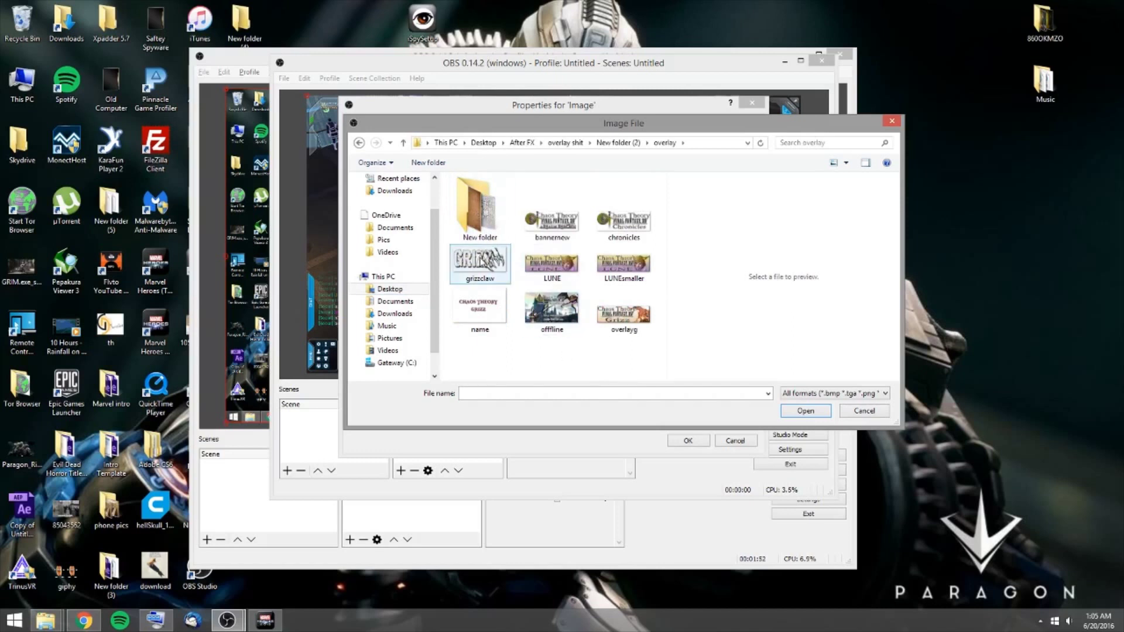
pyautogui.doubleClick(480, 263)
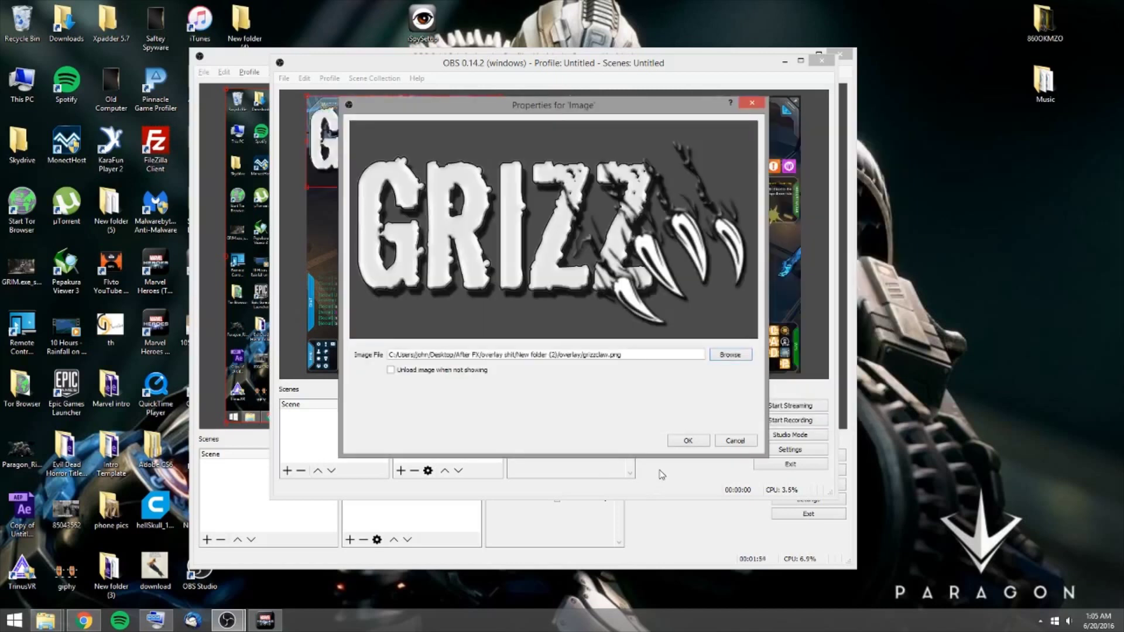
# - Confirm the image properties, then move the GRIZZ logo to the bottom-left and shrink it
pyautogui.click(698, 441)
pyautogui.moveTo(434, 150); pyautogui.dragTo(434, 335)
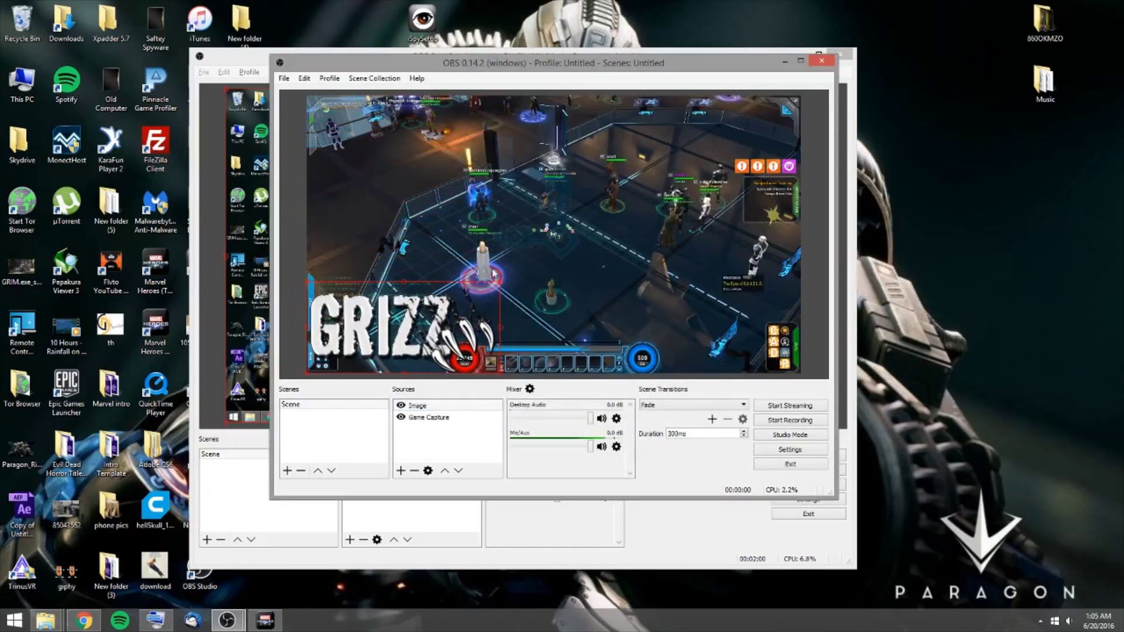
pyautogui.moveTo(500, 285); pyautogui.dragTo(404, 338)
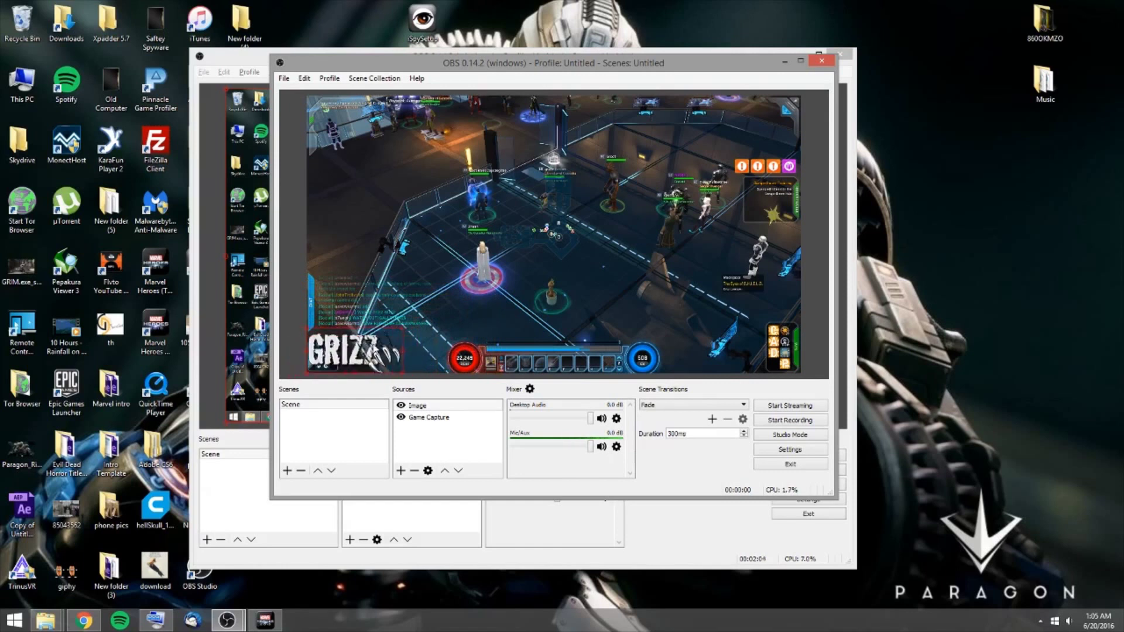
pyautogui.moveTo(401, 334); pyautogui.dragTo(396, 330)
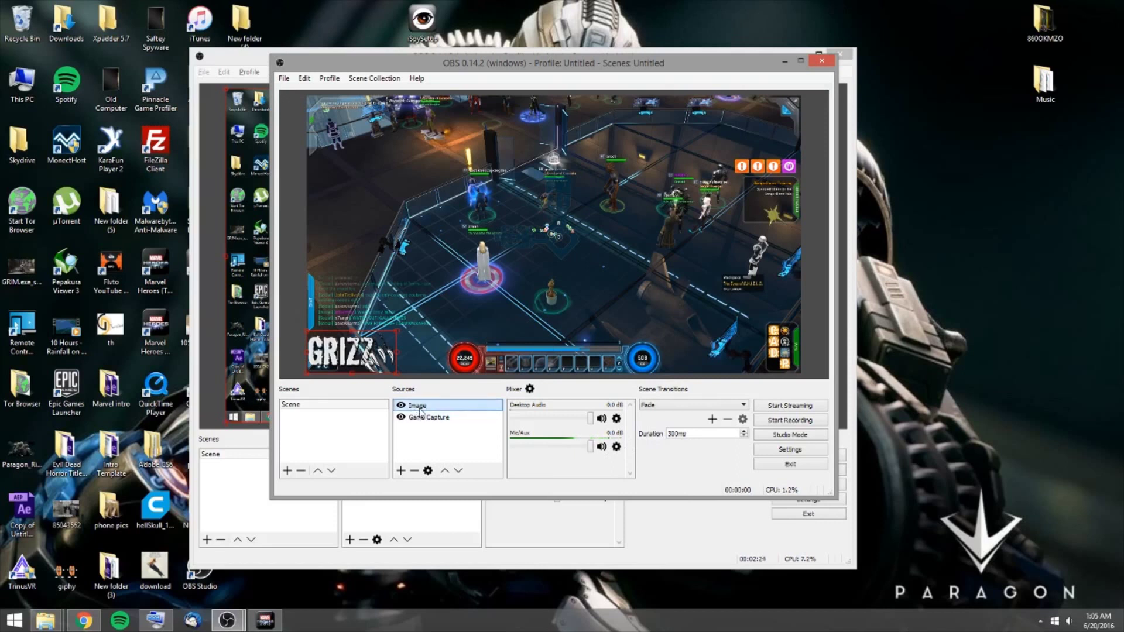
# - Add Image 1 showing the chocobo picture and drag it to the preview's bottom-right corner
pyautogui.click(400, 470)
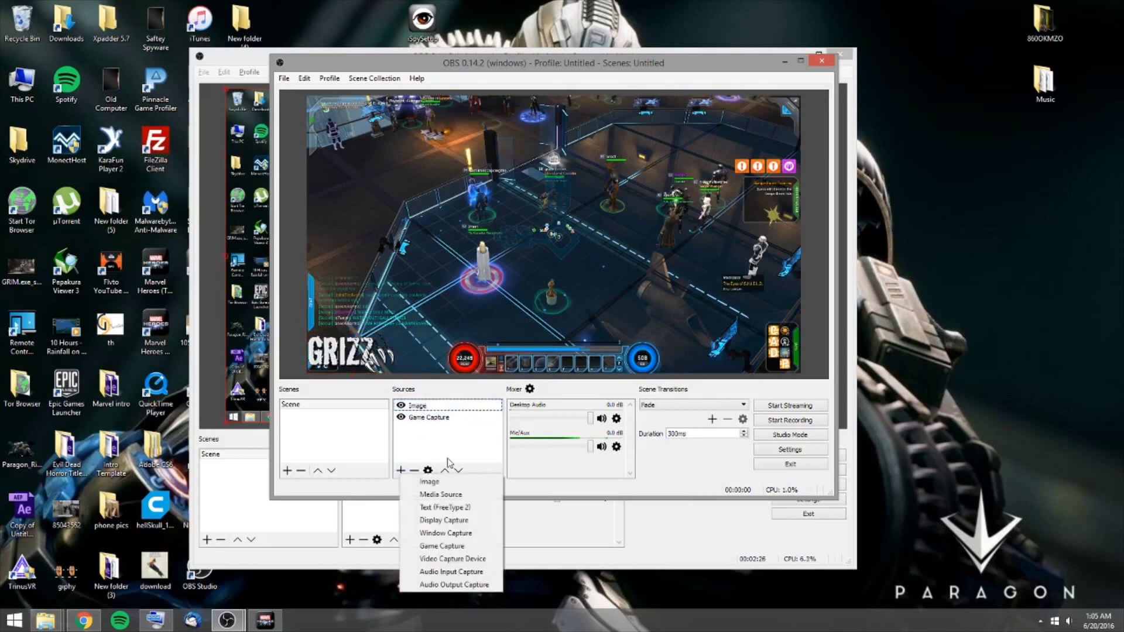
pyautogui.click(440, 481)
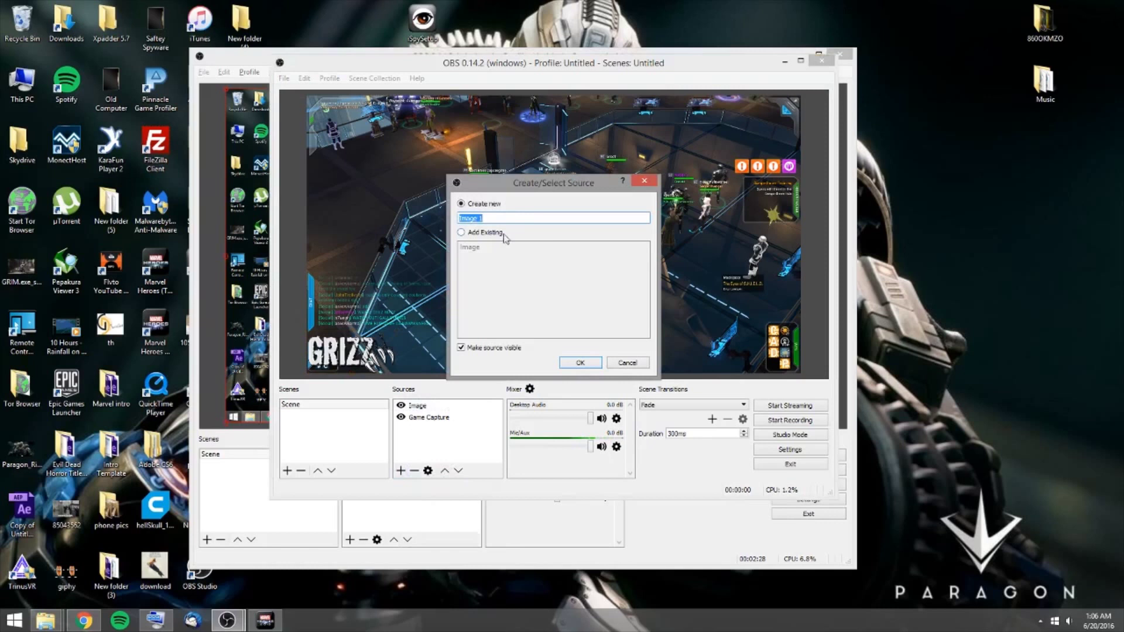
pyautogui.click(582, 363)
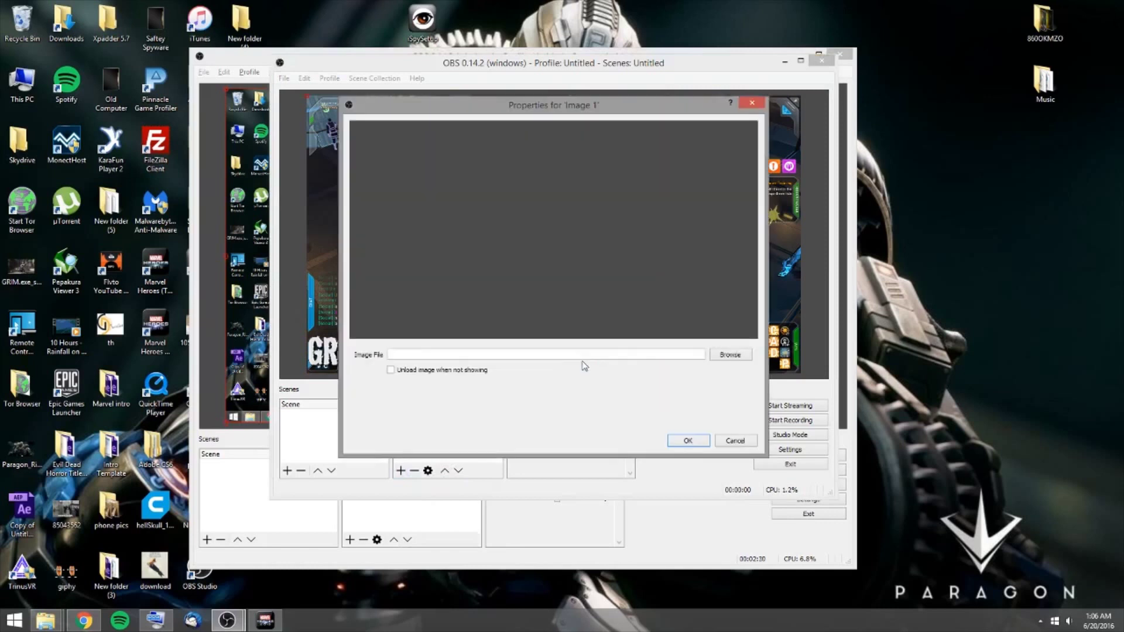
pyautogui.click(716, 357)
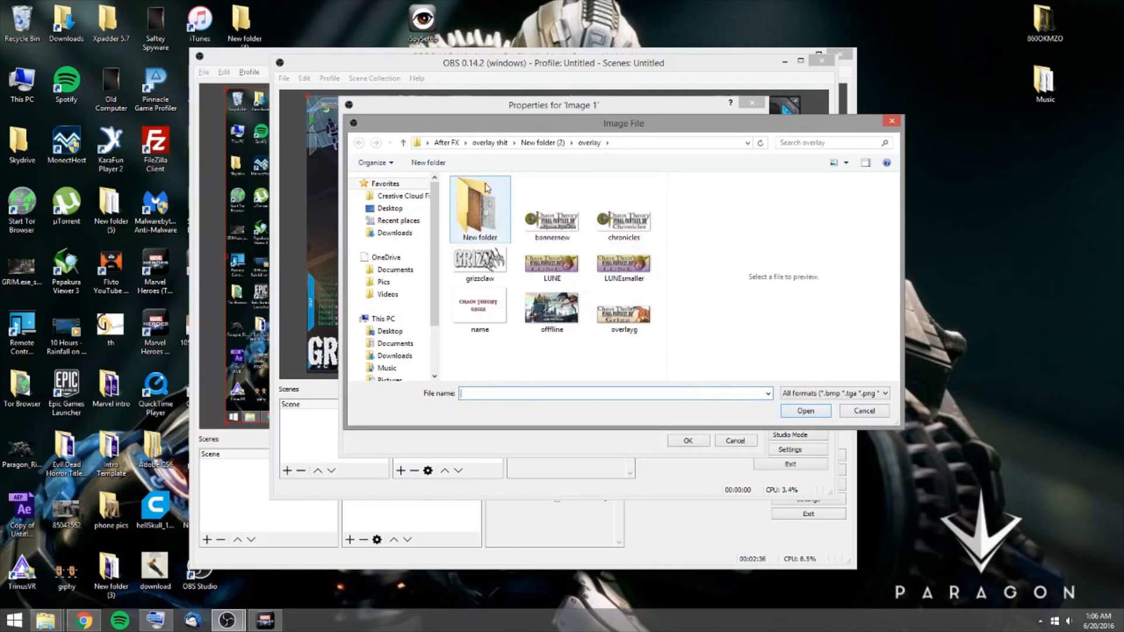
pyautogui.click(403, 142)
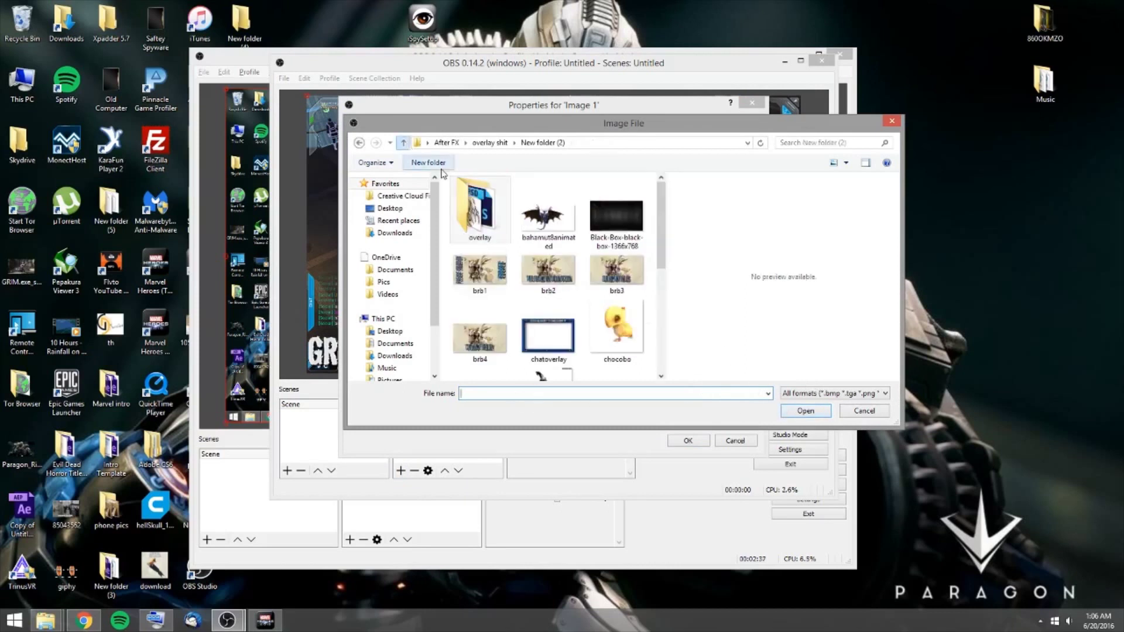
pyautogui.doubleClick(614, 332)
pyautogui.click(682, 440)
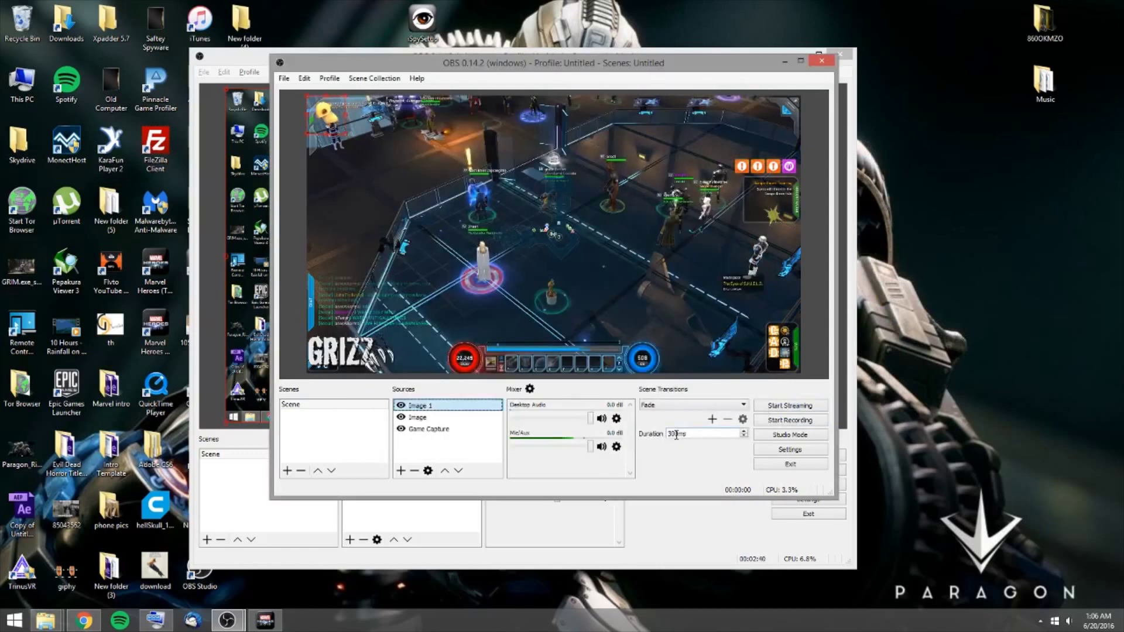
pyautogui.moveTo(329, 124); pyautogui.dragTo(788, 352)
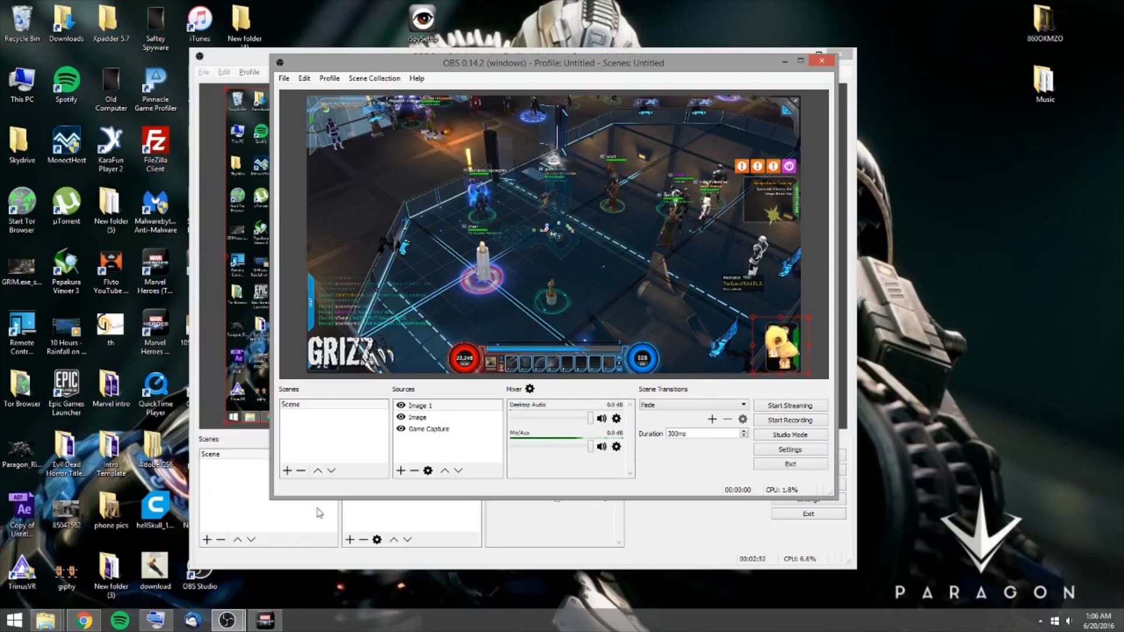
# - Add a new scene under Scene, keeping the default name Scene 1
pyautogui.click(426, 406)
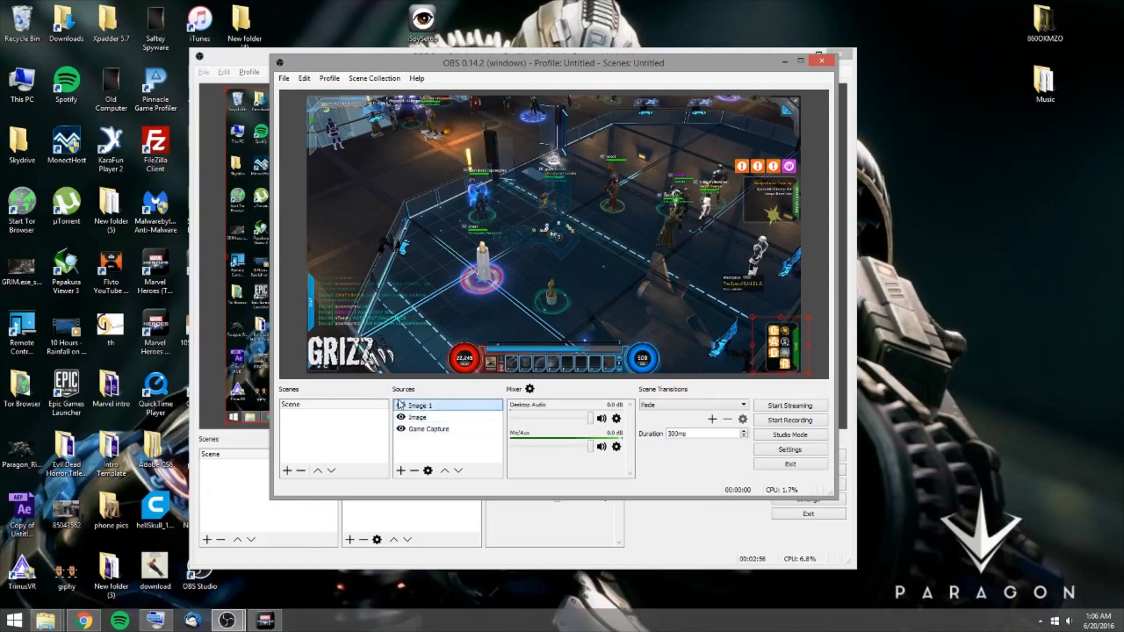
pyautogui.click(320, 441)
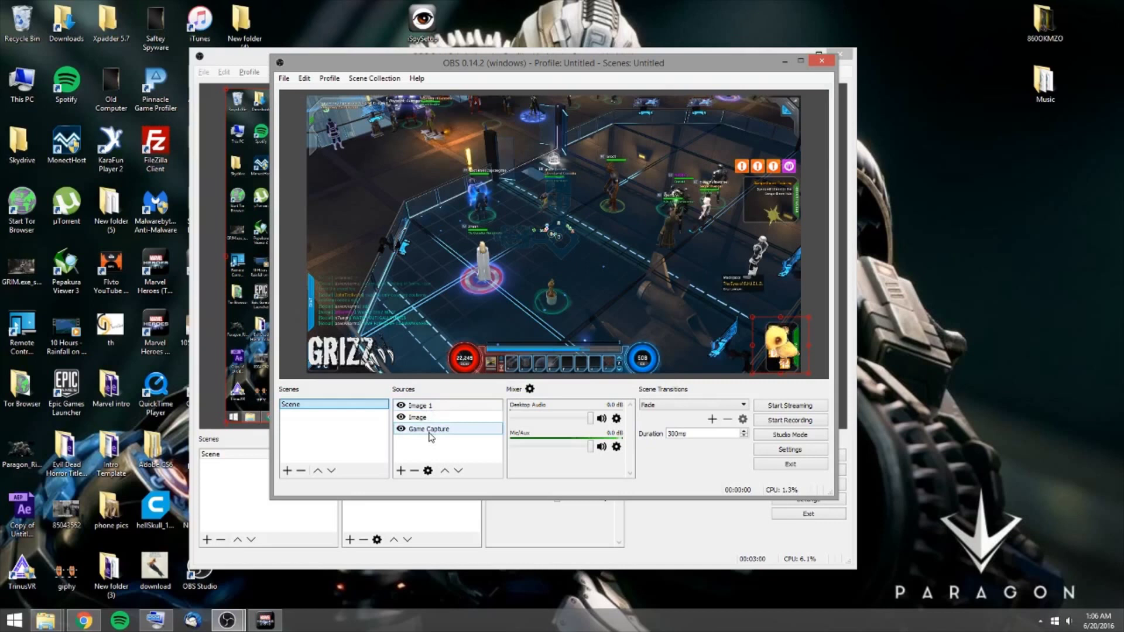
pyautogui.click(287, 470)
pyautogui.click(531, 302)
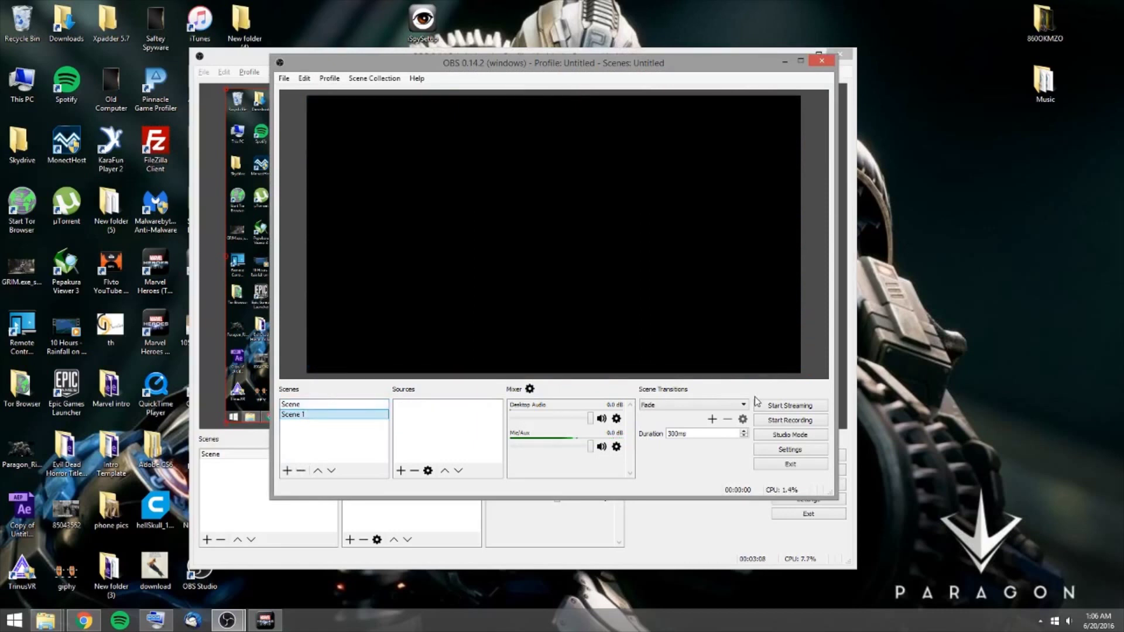
# - Add a Media Source to Scene 1 that loads the intro video from the Desktop
pyautogui.click(402, 471)
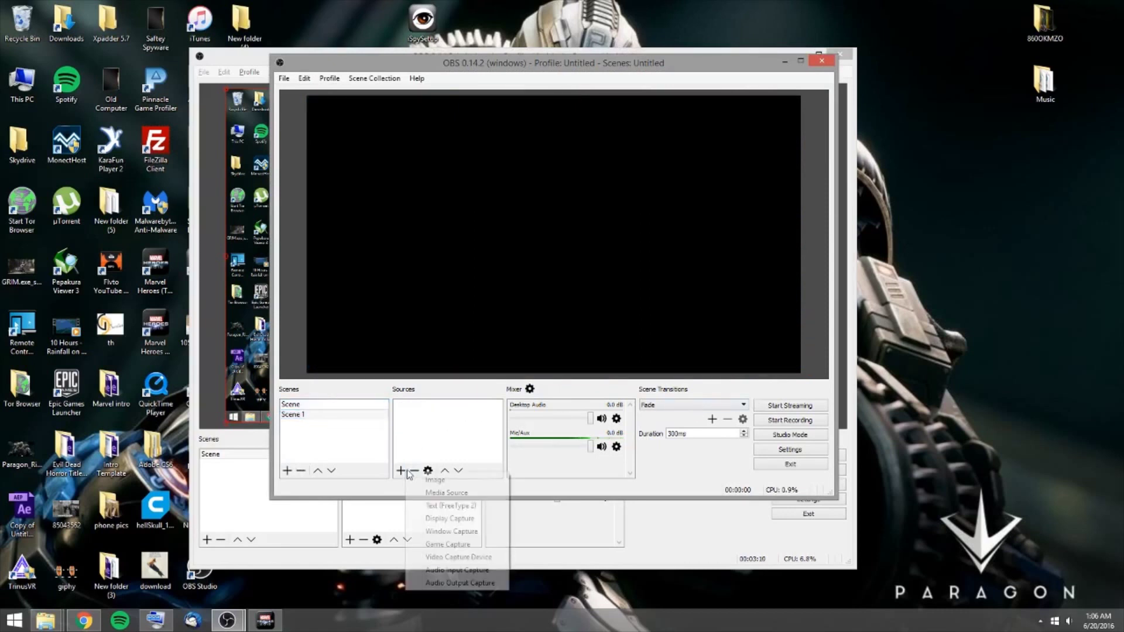
pyautogui.click(464, 493)
pyautogui.click(580, 363)
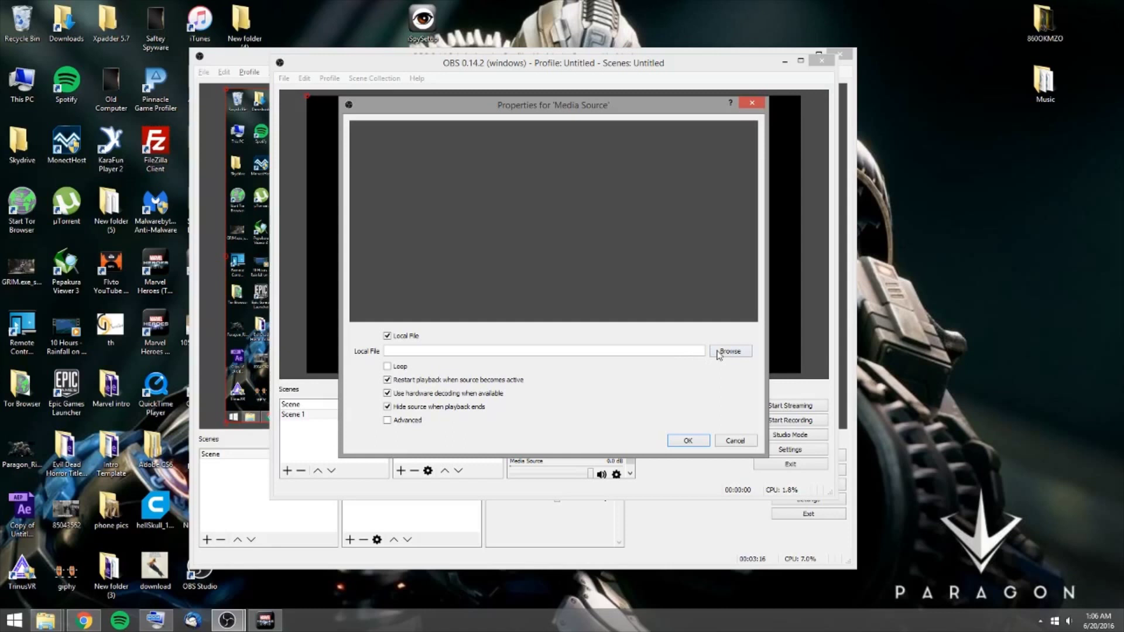
pyautogui.click(720, 352)
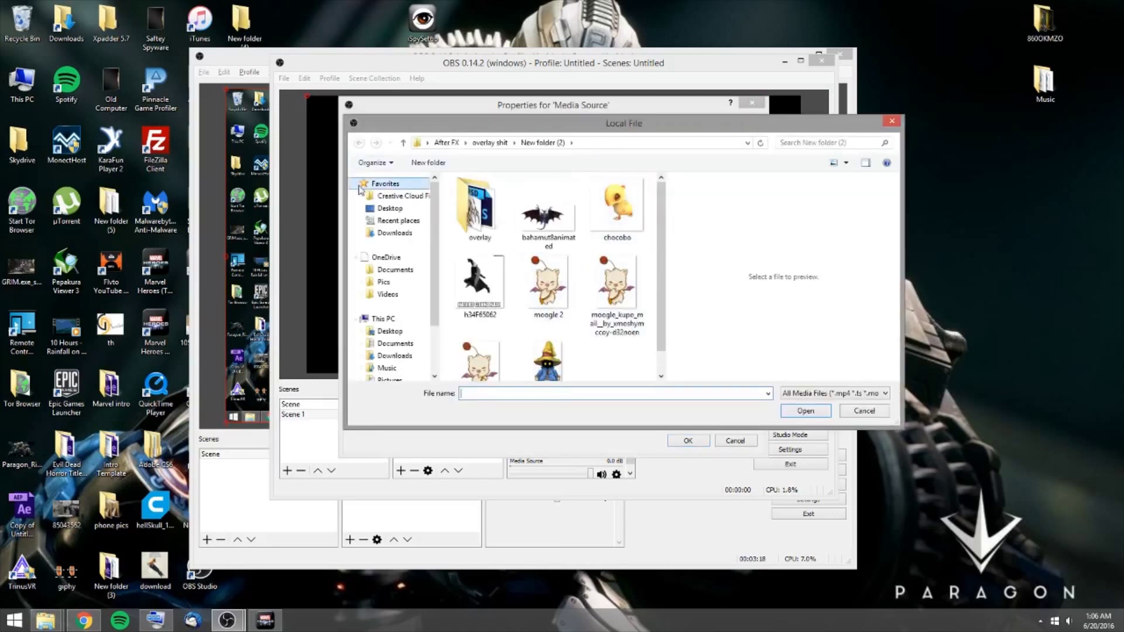
pyautogui.click(391, 208)
pyautogui.scroll(-2, 666, 203)
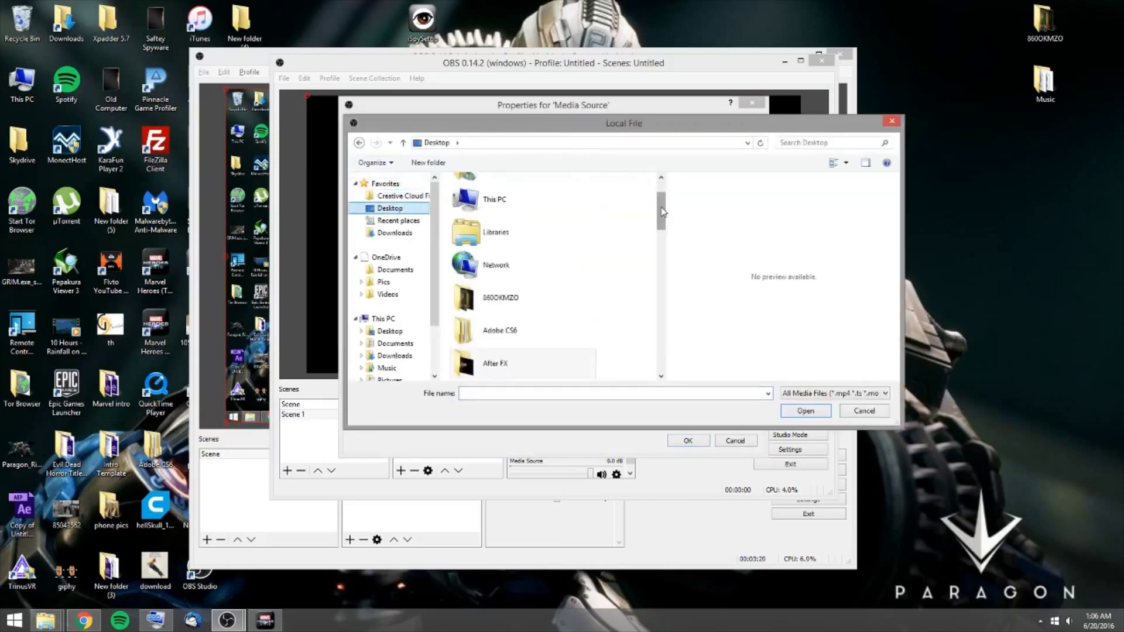
pyautogui.moveTo(663, 212); pyautogui.dragTo(642, 354)
pyautogui.click(490, 370)
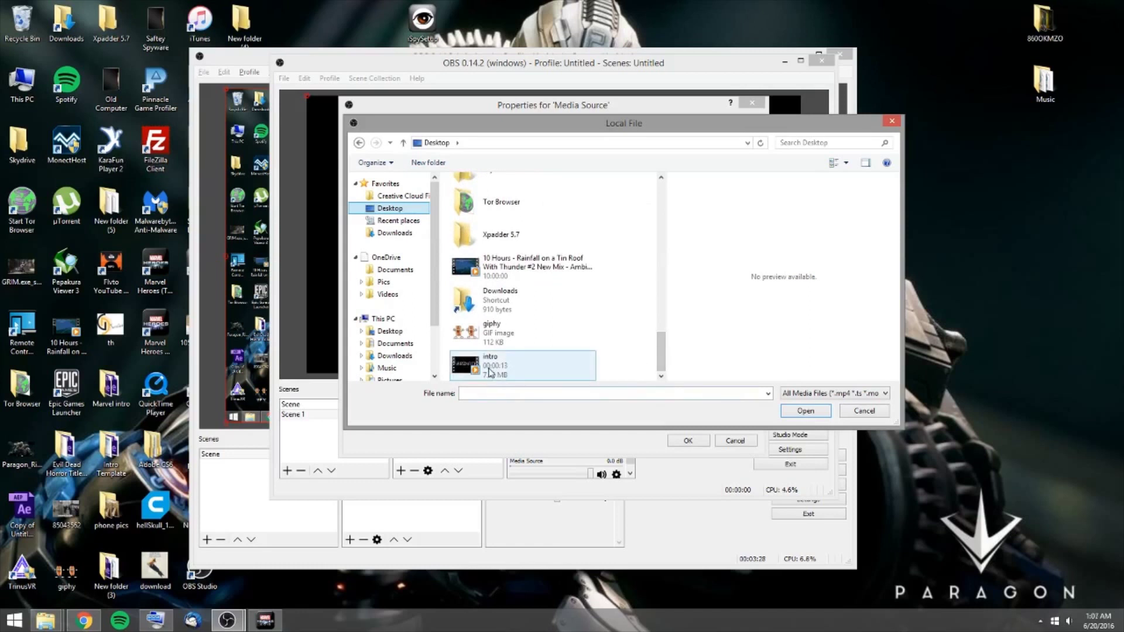
pyautogui.doubleClick(491, 371)
pyautogui.click(689, 441)
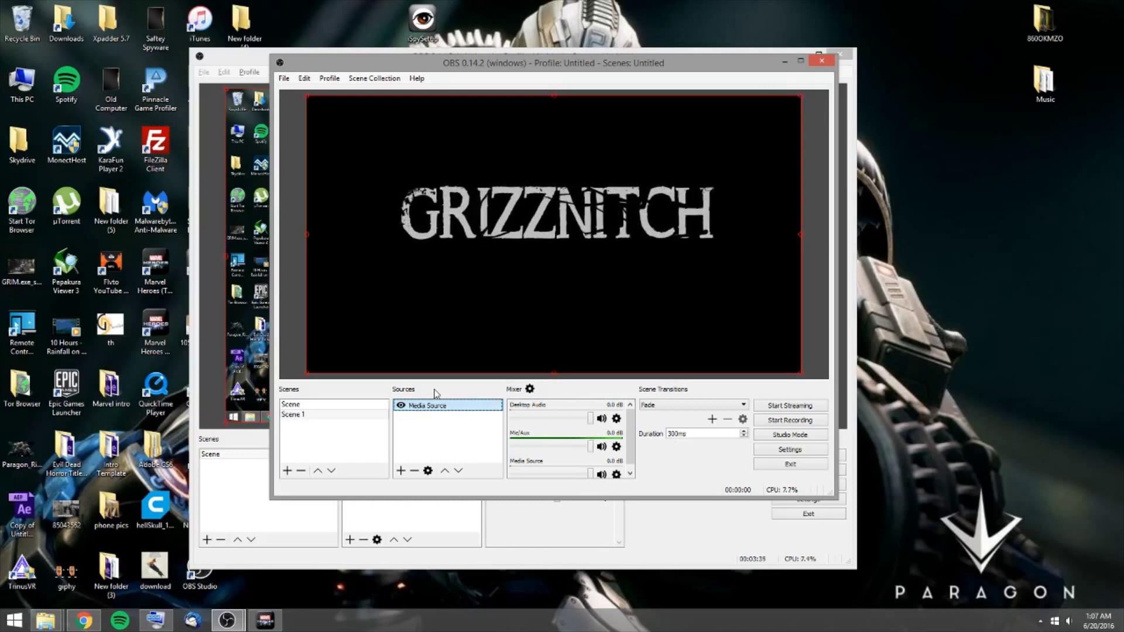
# - Toggle twice between the Scene 1 intro video and the Scene game capture, finishing on Scene
pyautogui.click(304, 415)
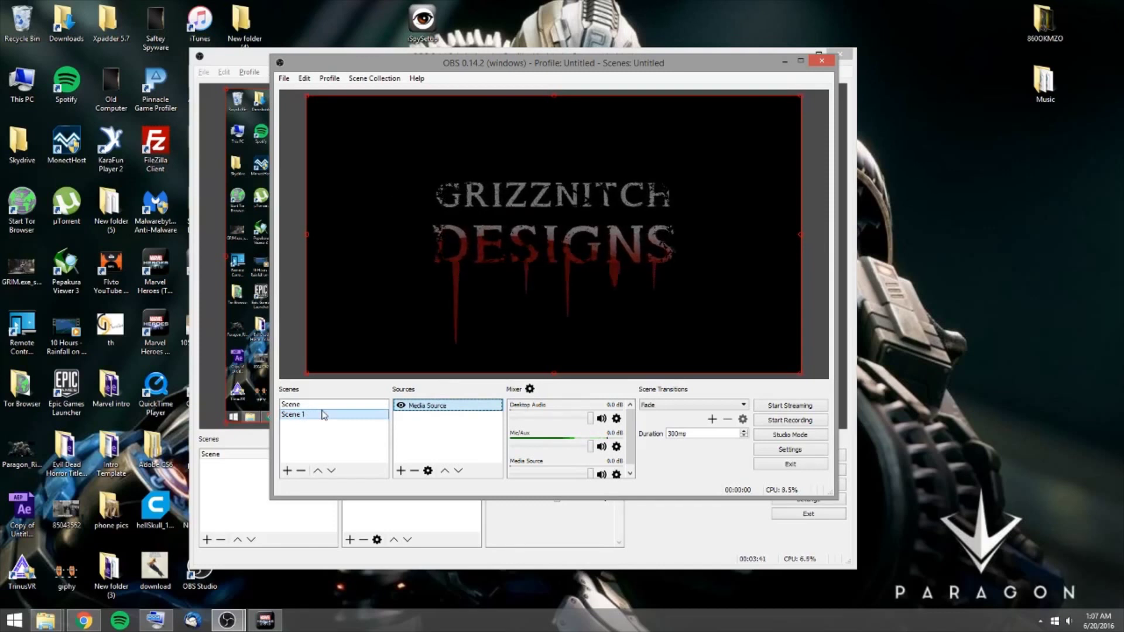
pyautogui.click(299, 405)
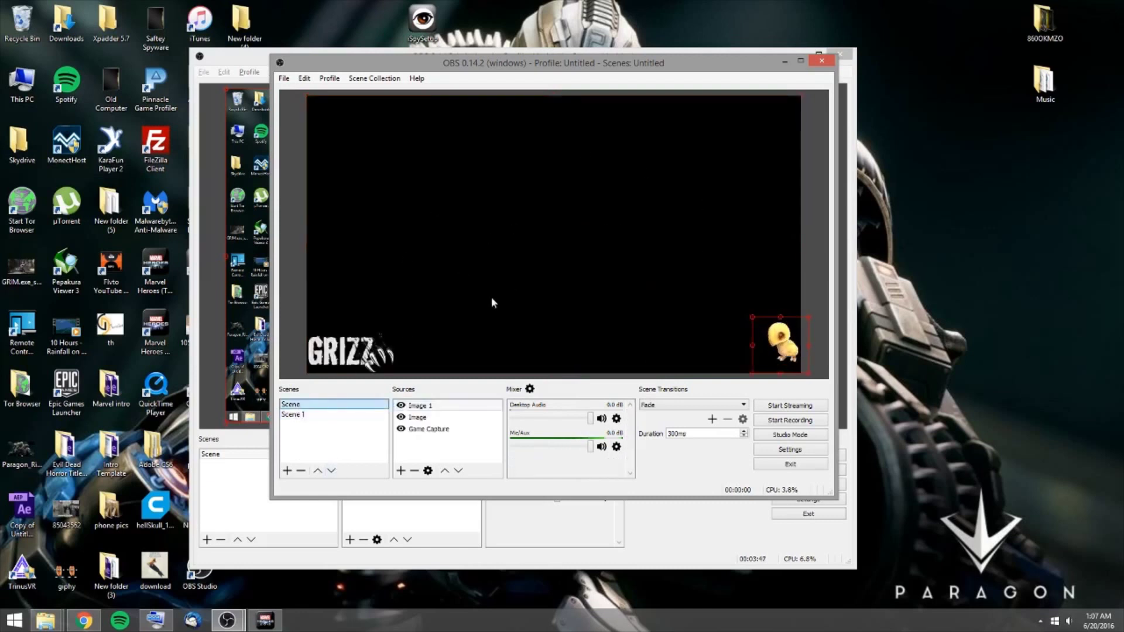
pyautogui.click(298, 417)
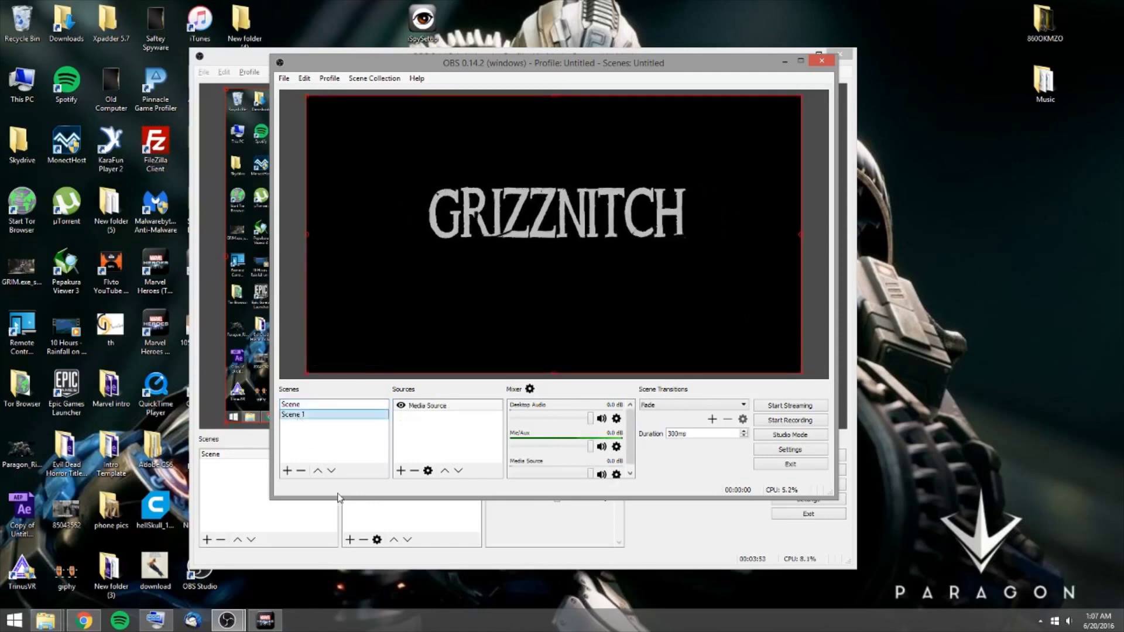
pyautogui.click(314, 408)
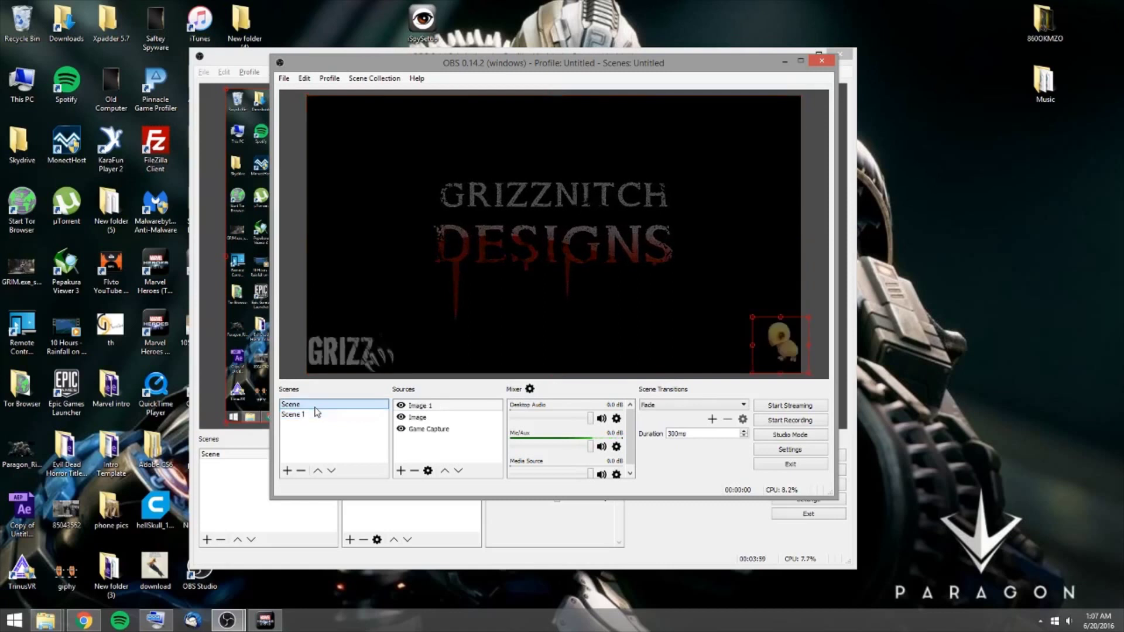